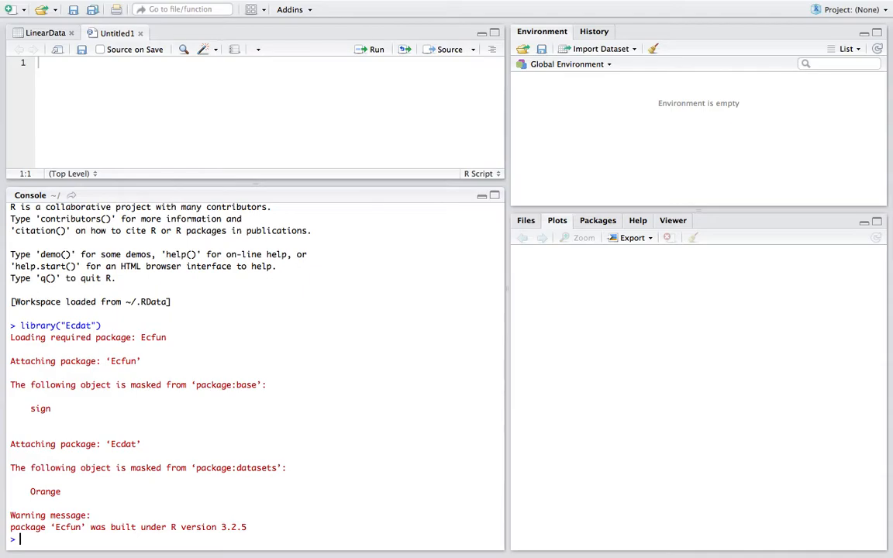
Assign the Caschool dataset to a new object named school in the console
text(school)
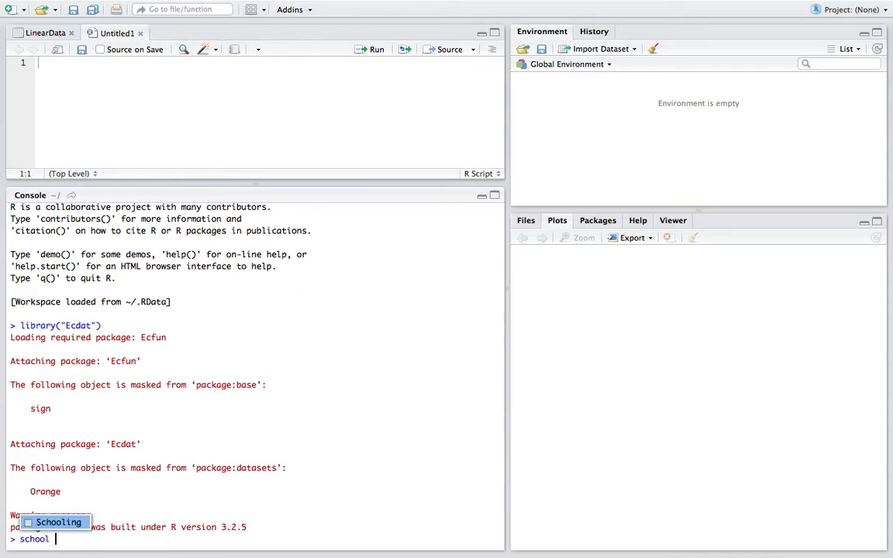
text( <-)
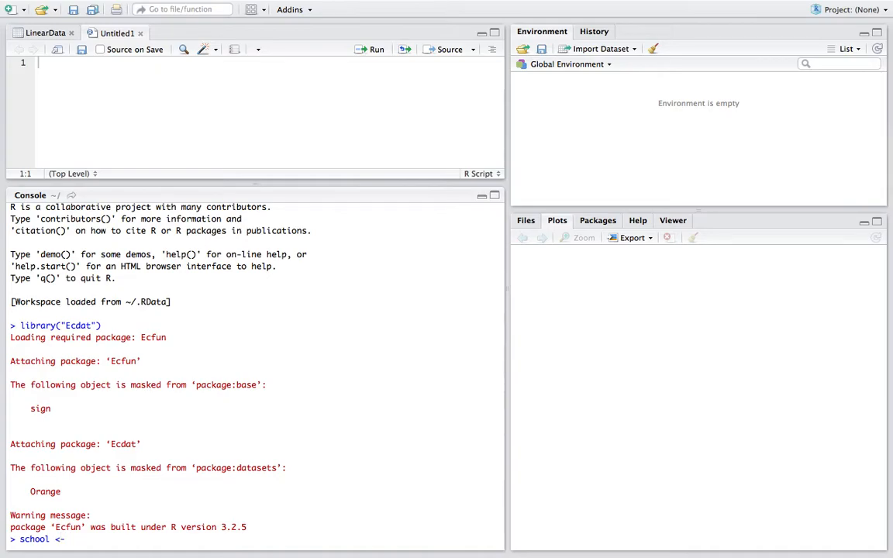
text( Cas)
key(BackSpace)
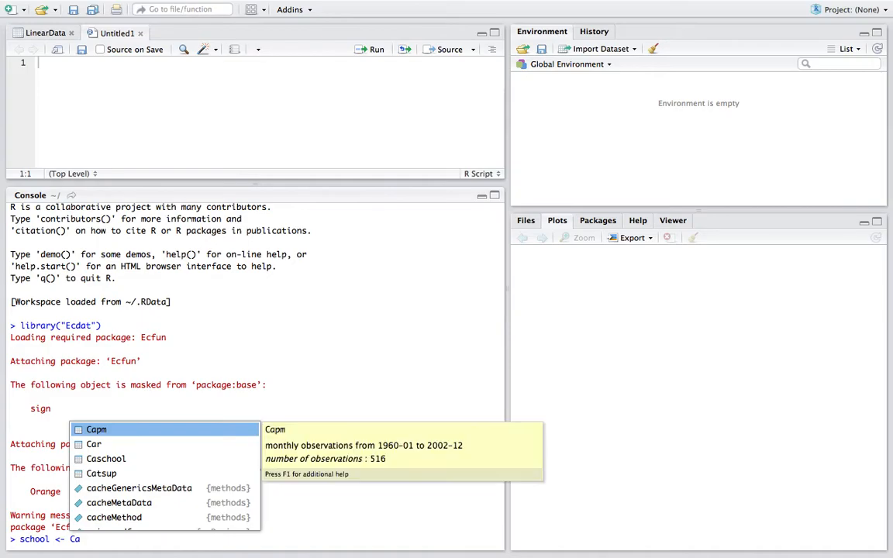
key(Down)
key(Down)
key(Return)
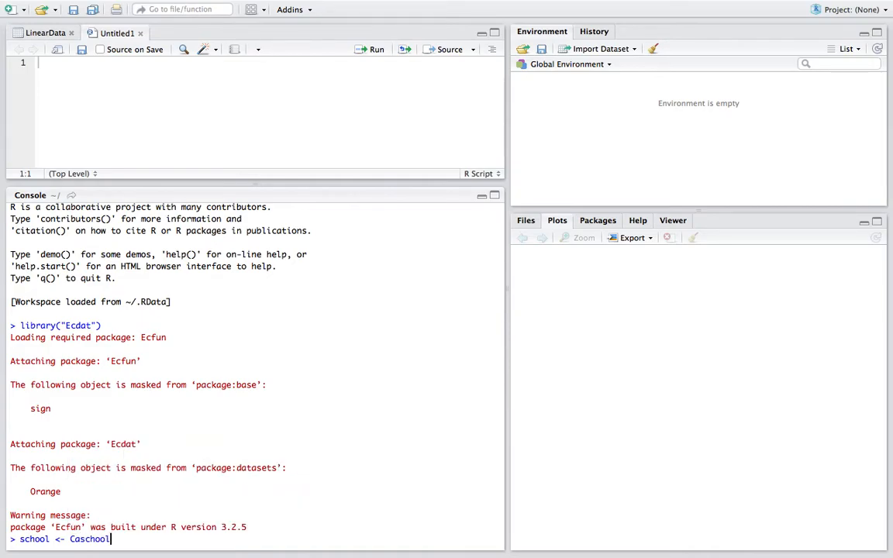
key(Return)
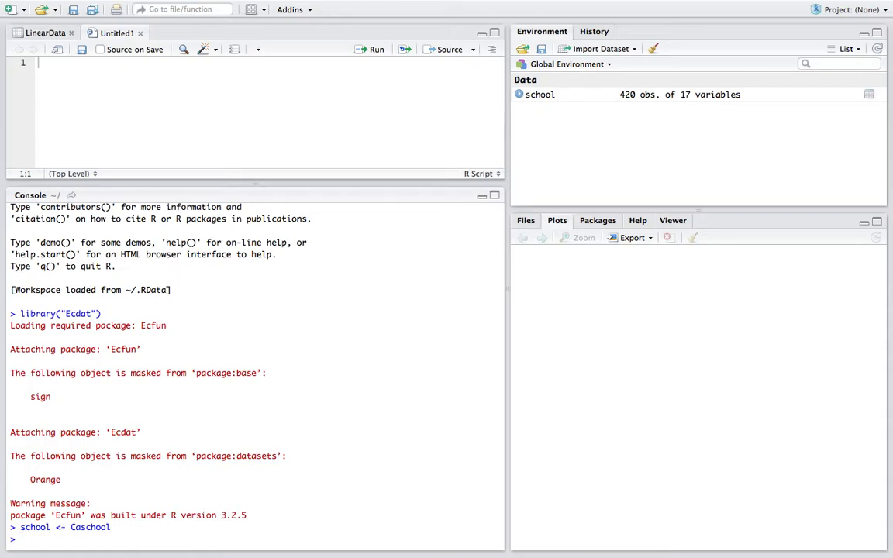
Store the testscr column of school in a variable named avg_test_sc
text(avg_test_sc <- school)
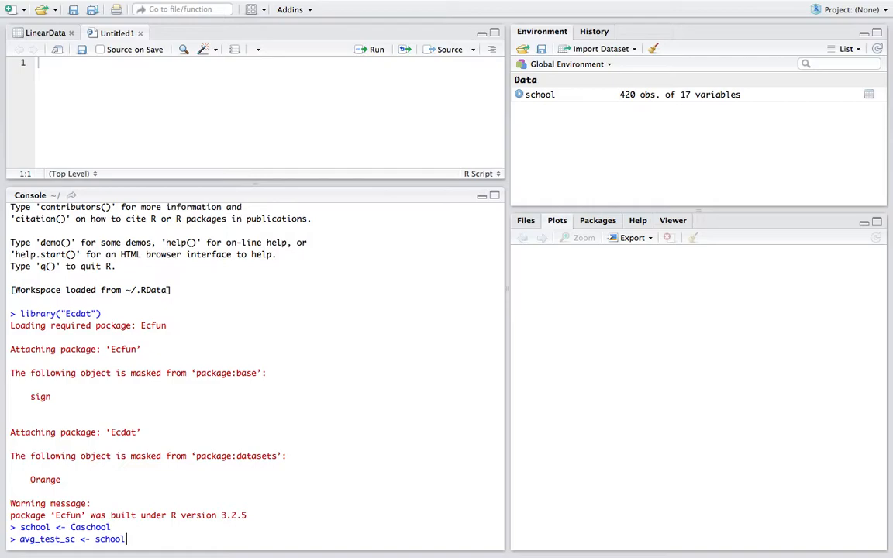
text($)
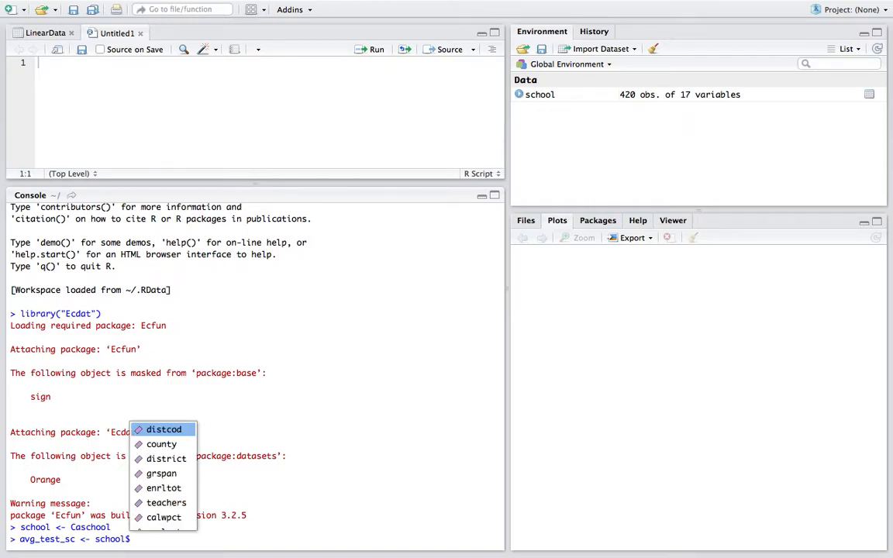
text(testscr)
key(Return)
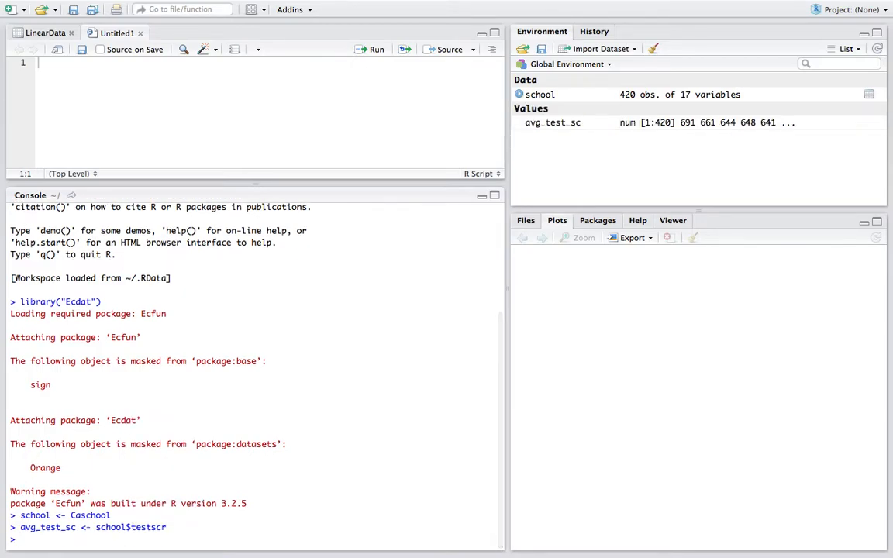
Store the mealpct column of school in a variable named rd_lunch
text(rd+)
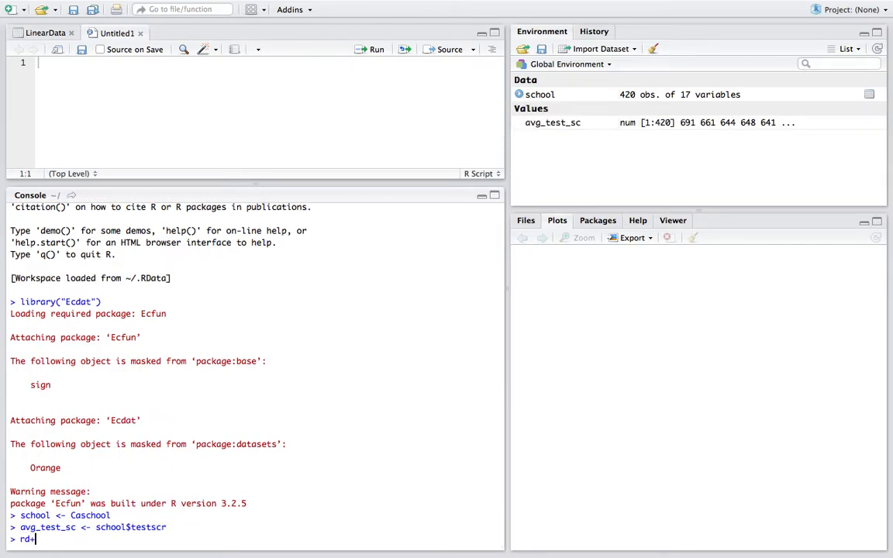
text(lunch <- school$)
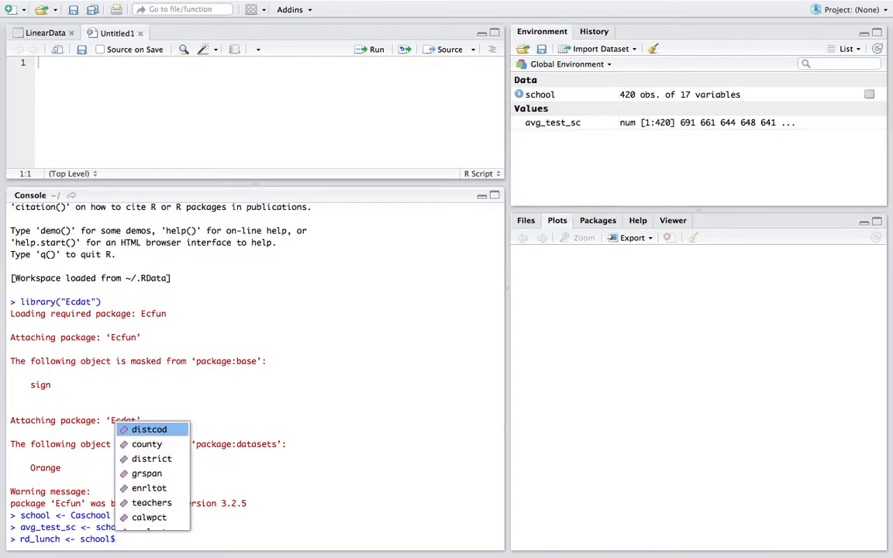
text(meal)
key(Tab)
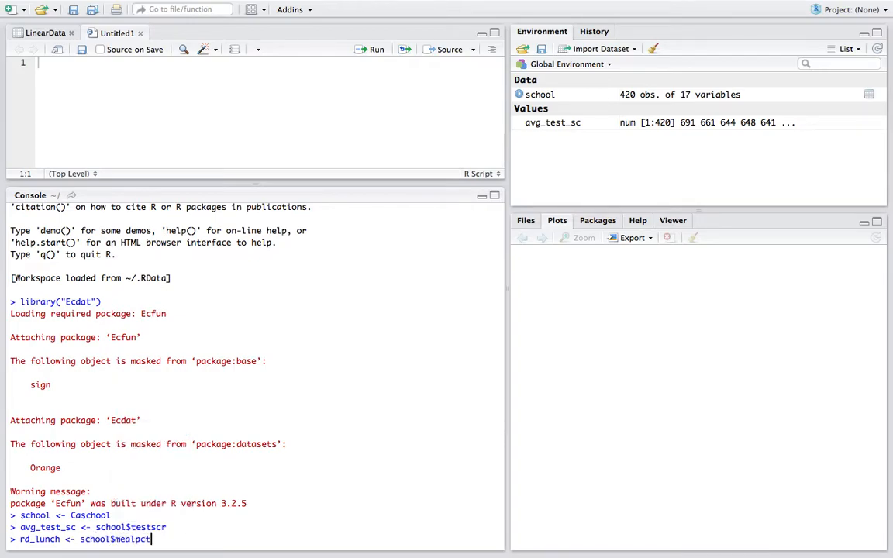
key(Return)
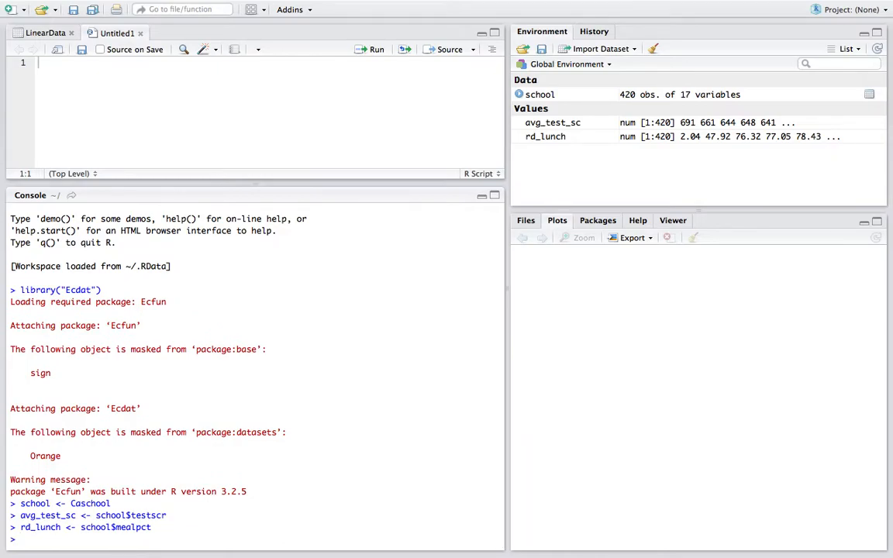
Store the enrltot column of school in a variable named enrollment
text(enrollment <- school$)
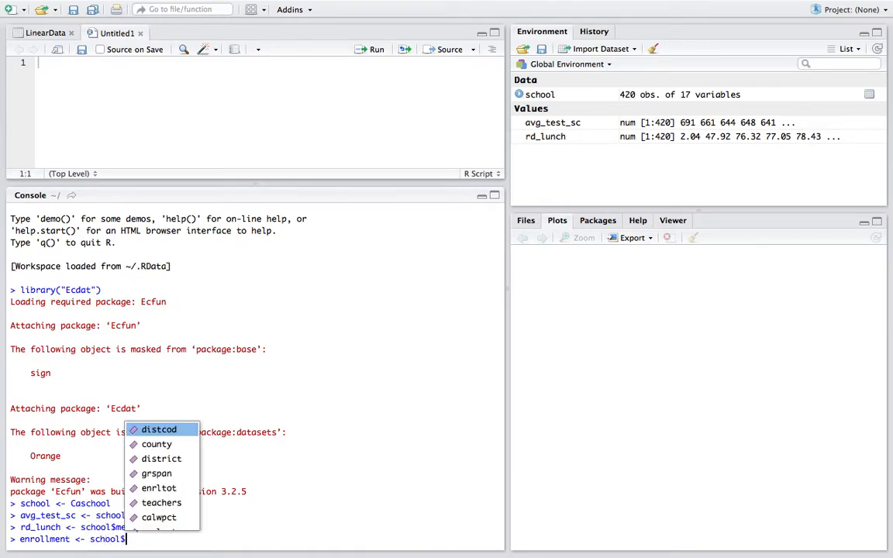
text(en)
key(BackSpace)
text(n)
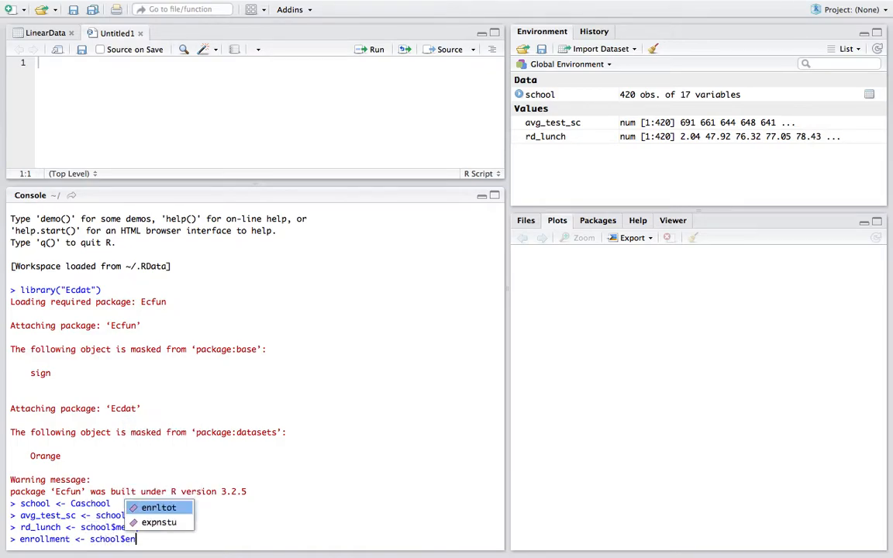
key(Tab)
key(Return)
Store the computer column of school in a variable named computers
text(com)
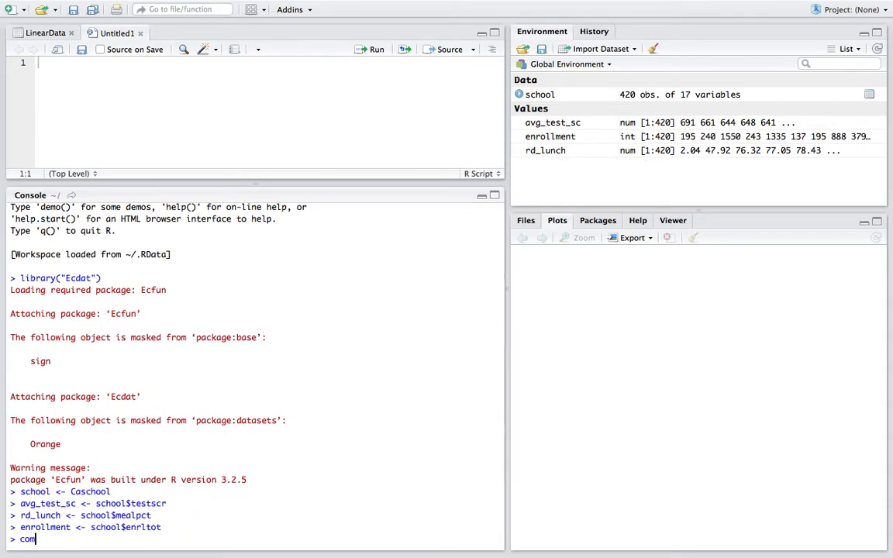
text(puters <- sch)
text(ool$)
key(BackSpace)
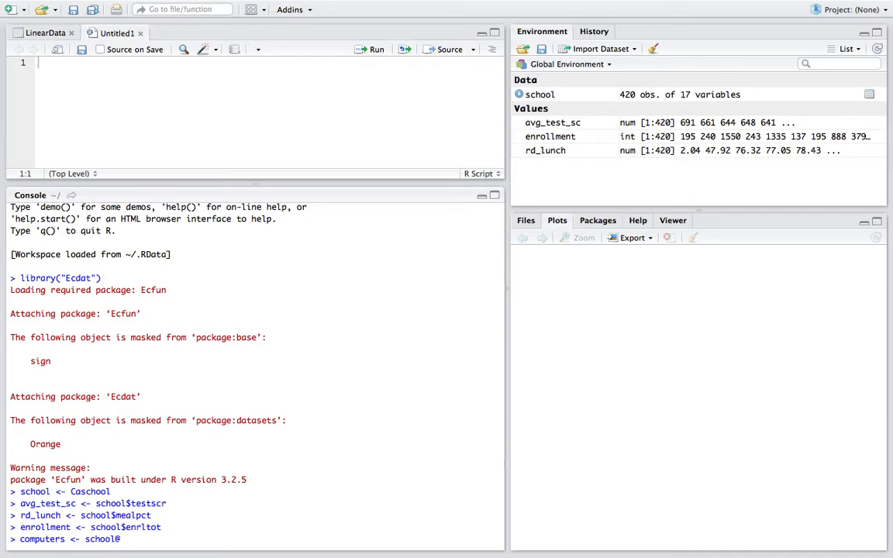
text($com)
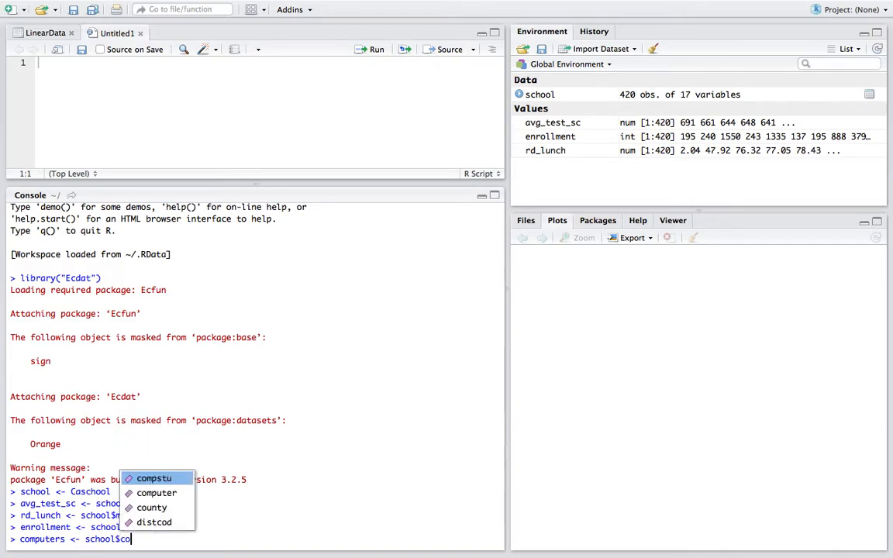
key(Down)
key(Return)
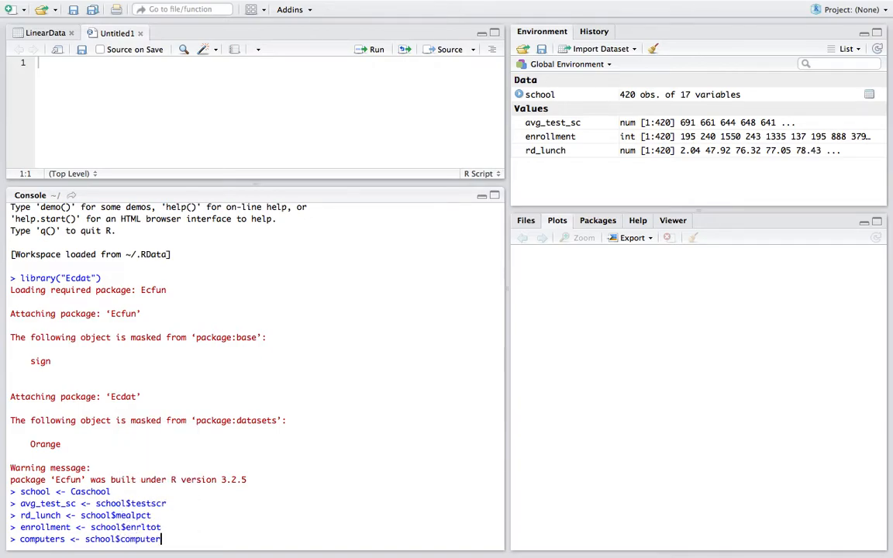
key(Return)
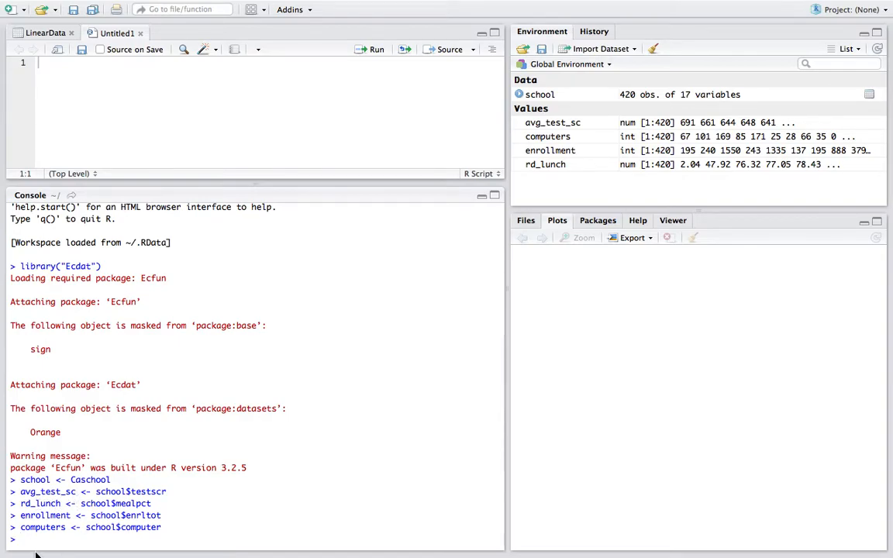
Create the data frame school_data from avg_test_sc, rd_lunch, enrollment and computers, and open it in the data viewer
text(school_data <-)
text(data.fram)
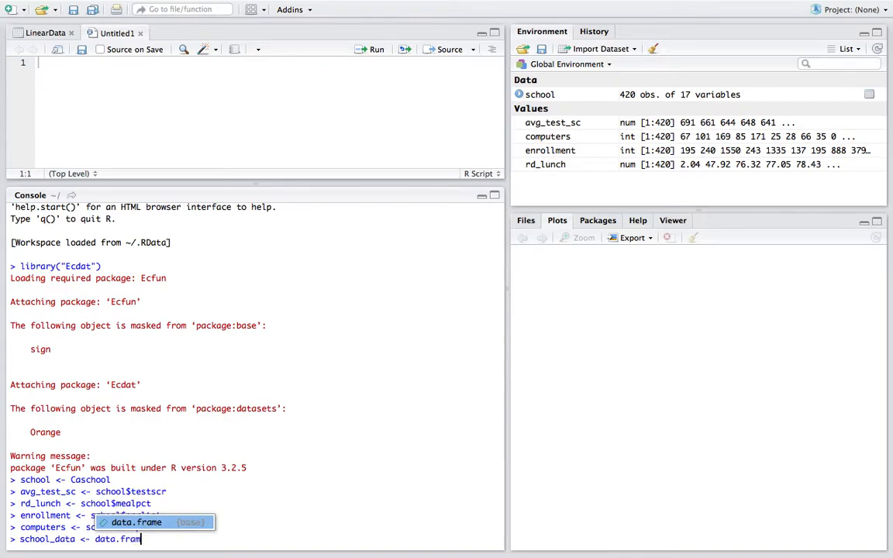
key(Tab)
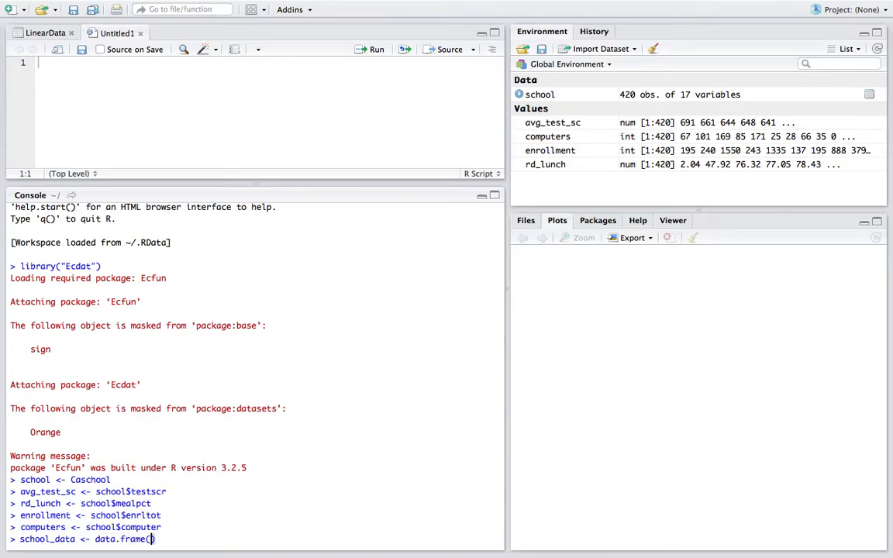
text(avg_test_sc, rd_lunch, enrollment, computers))
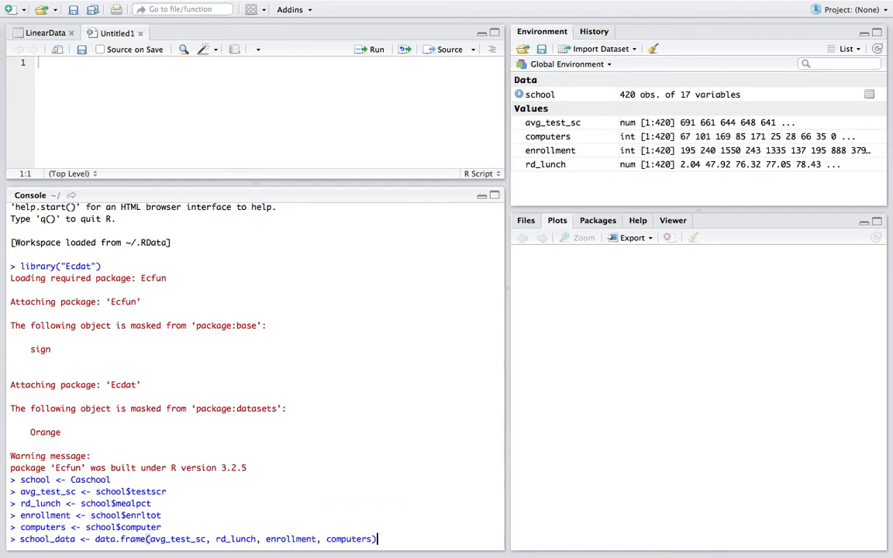
key(Return)
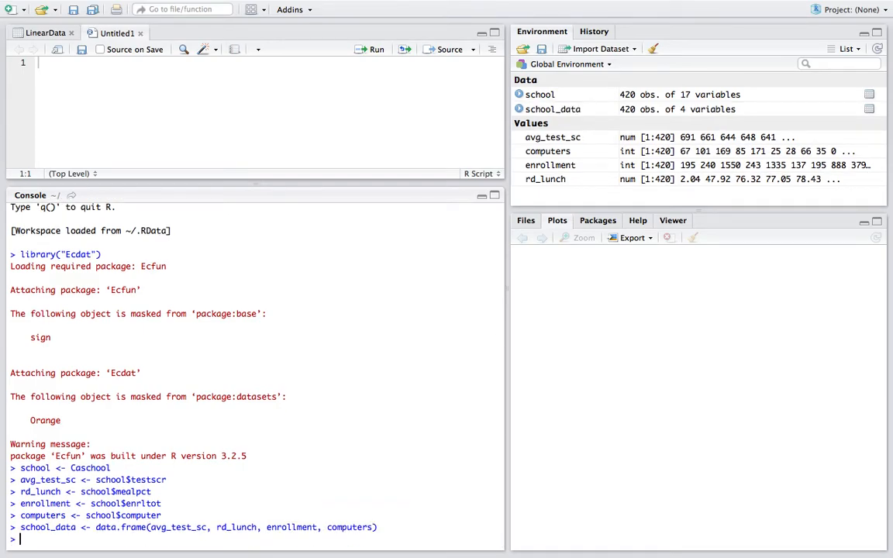
click(549, 110)
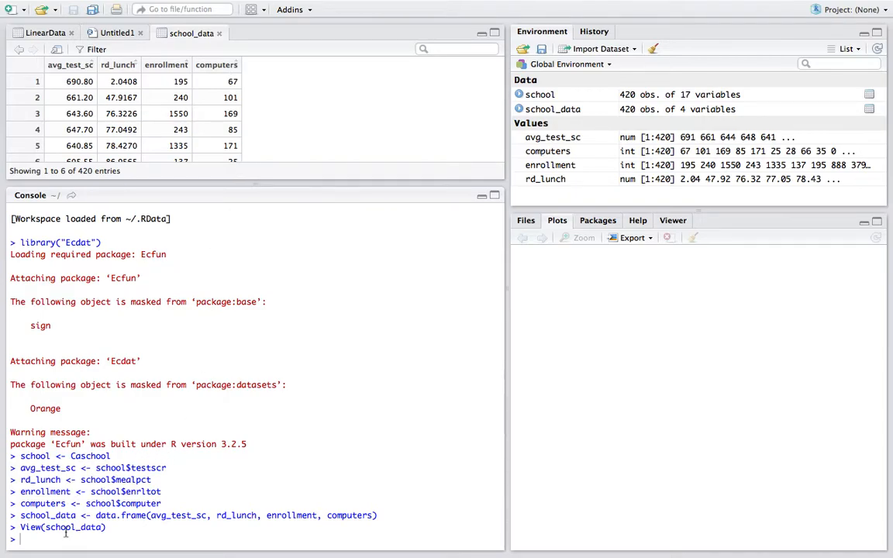
Plot the school_data data frame as a scatterplot matrix
text(plot()
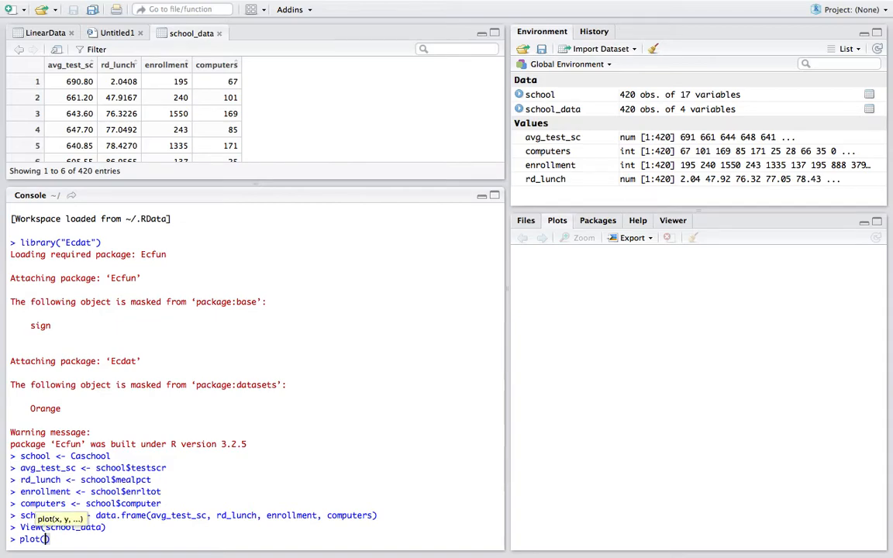
text(school_)
key(Tab)
key(Return)
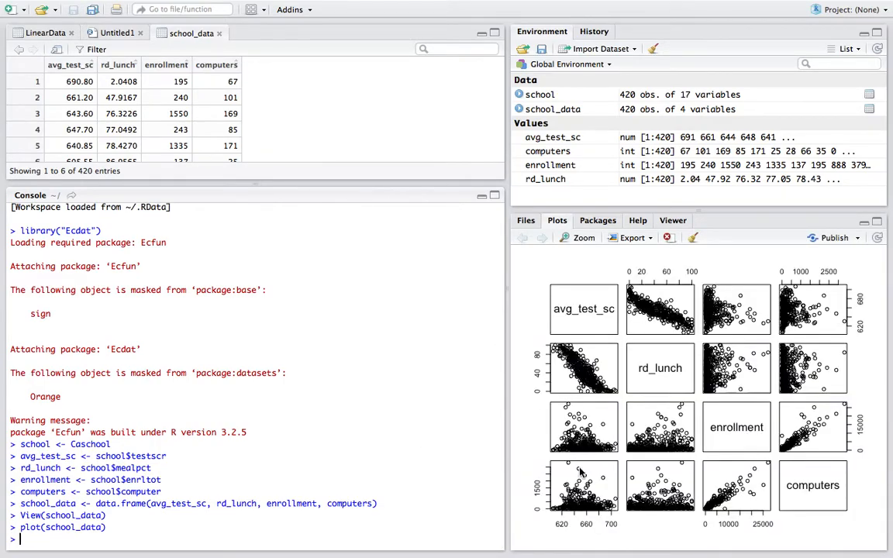
Examine the relationships between the variables in an enlarged view of the scatterplot matrix, and close that view
click(581, 238)
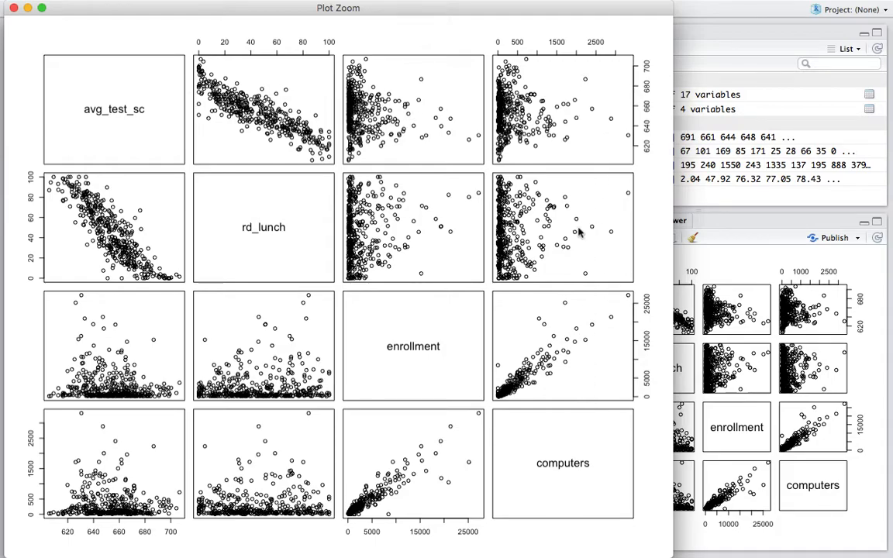
mouse_move(229, 3)
click(13, 8)
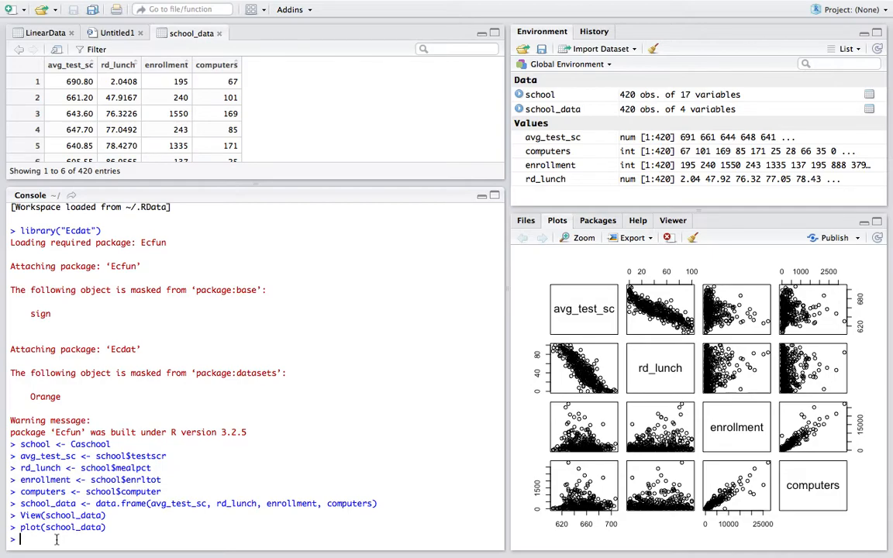
Fit a linear model of avg_test_sc on rd_lunch, enrollment and computers using school_data, and store it as fit
text(fit <- lm()
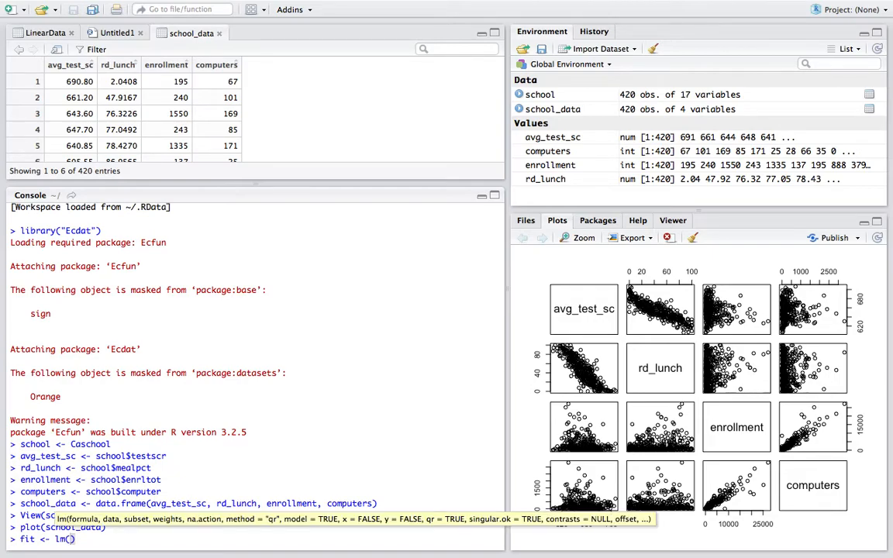
text(avg_)
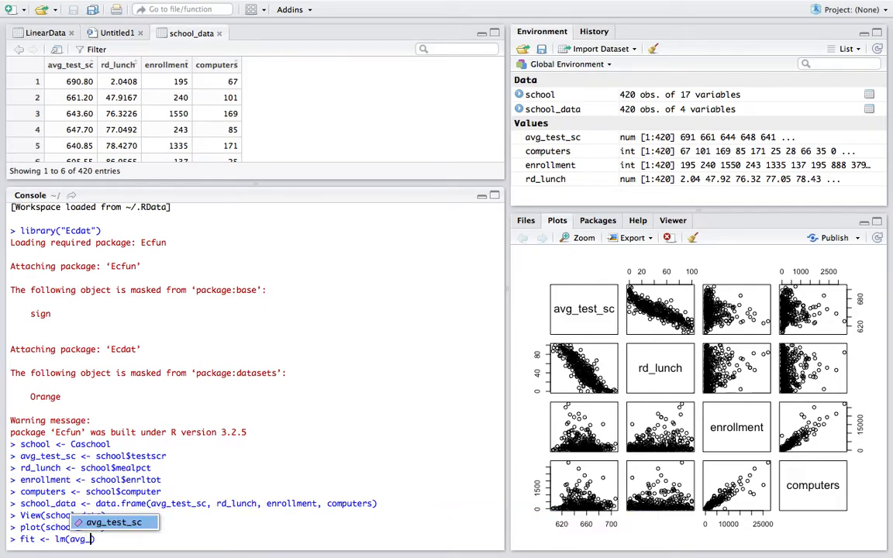
key(Tab)
text(~)
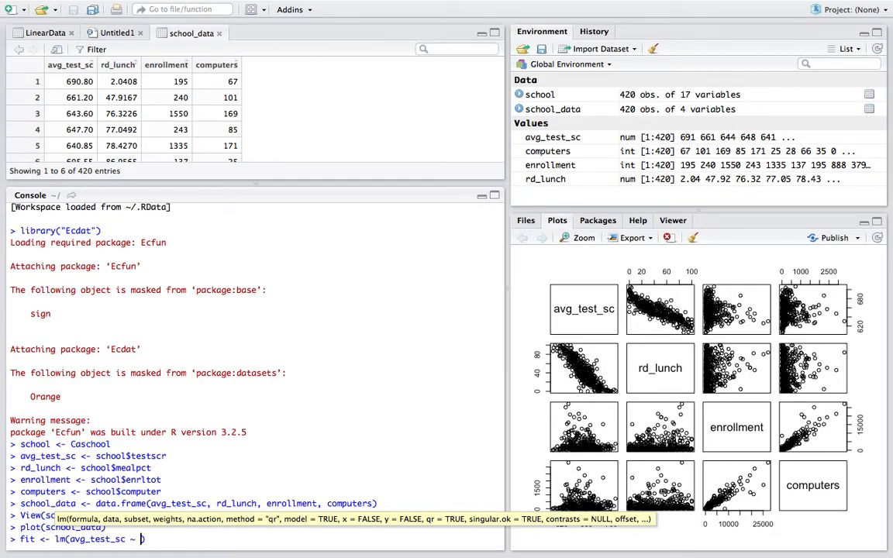
text( rd_lunch + enro)
key(Tab)
text(+ computers, )
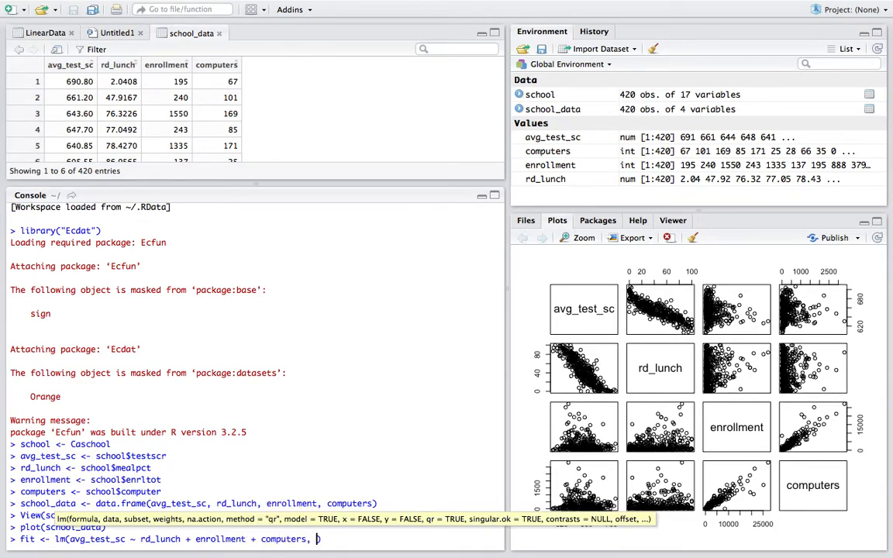
text(data )
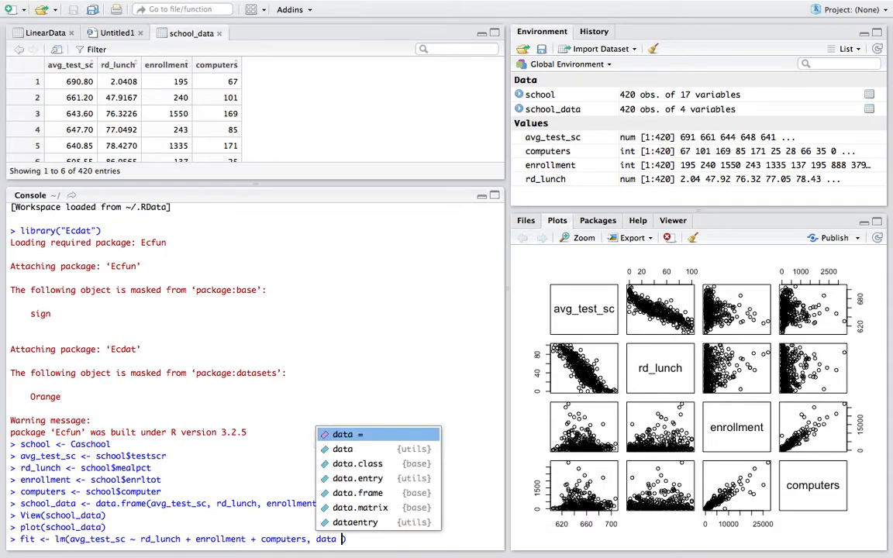
text(= school)
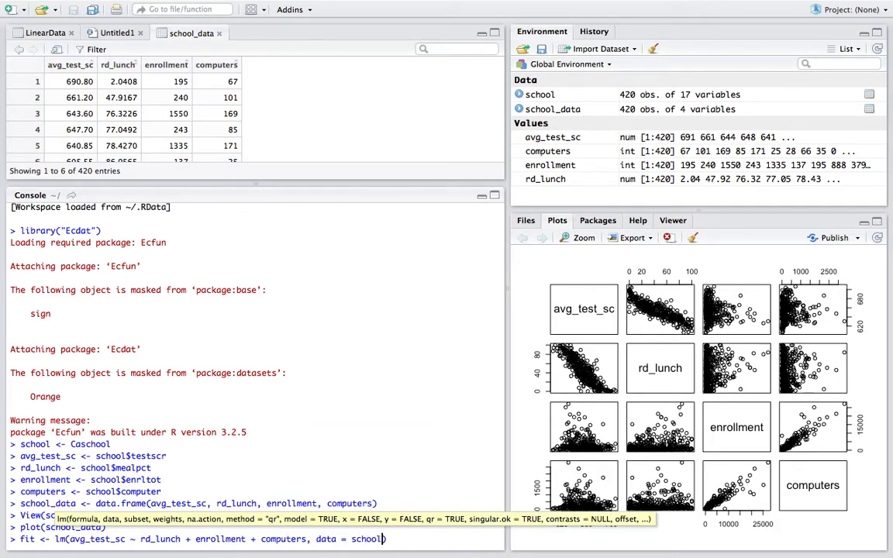
text(_dat)
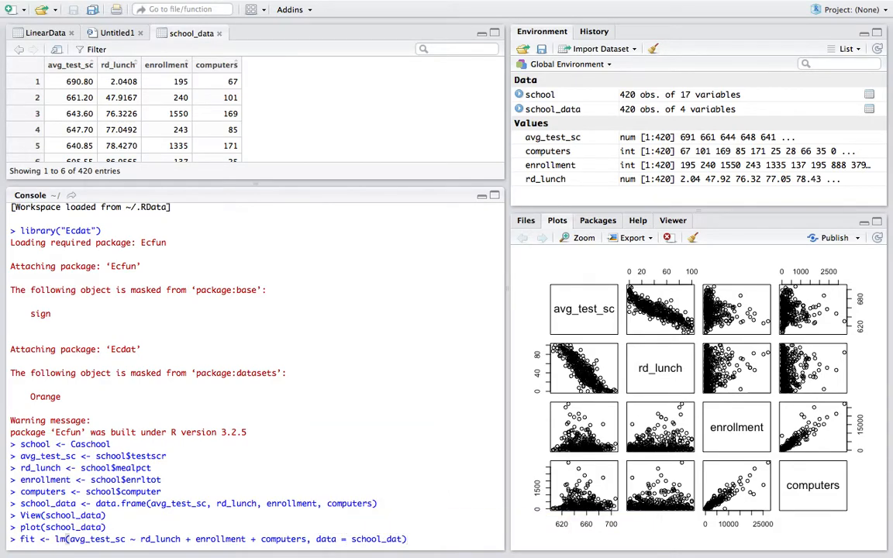
text(a))
key(Return)
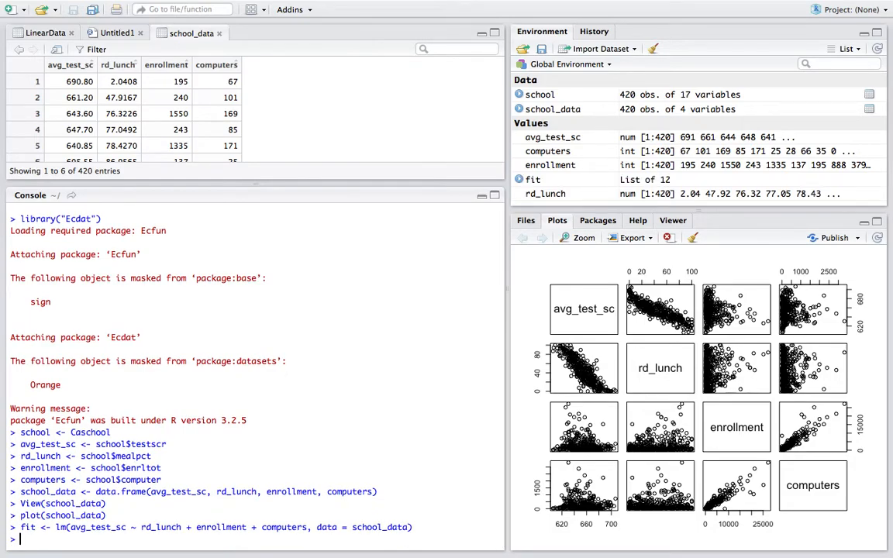
Print the summary of fit and examine its coefficient estimates, significance codes, adjusted R-squared and overall p-value
text(summary(fit)
key(Return)
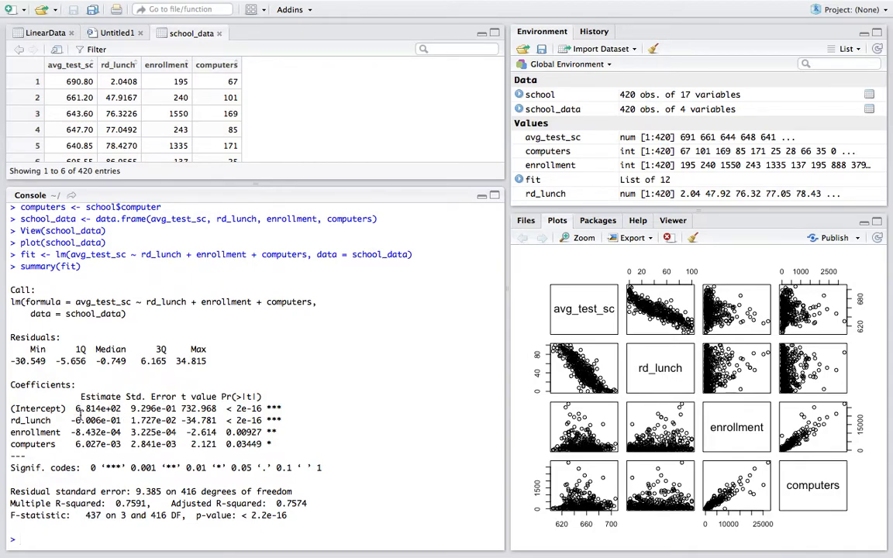
drag(121, 408, 103, 408)
click(126, 420)
drag(71, 420, 123, 445)
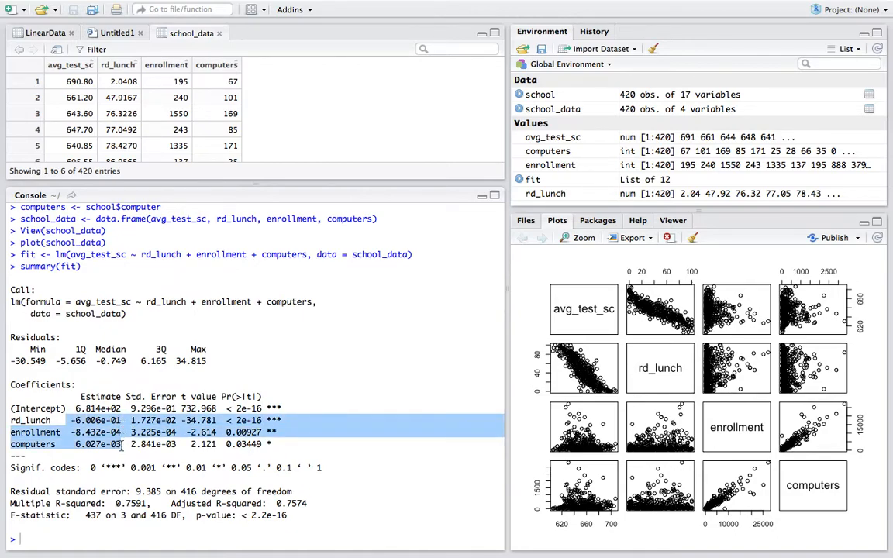
click(122, 445)
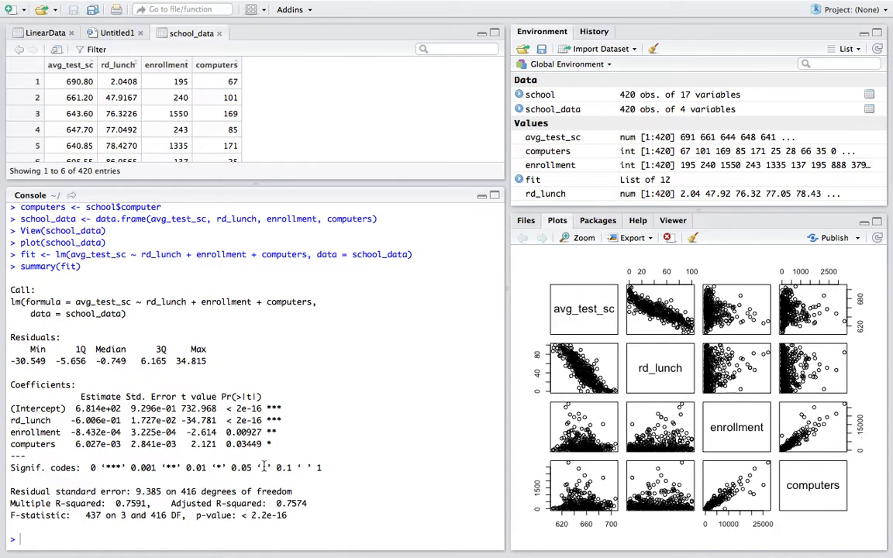
drag(267, 408, 282, 408)
click(286, 509)
drag(308, 504, 271, 503)
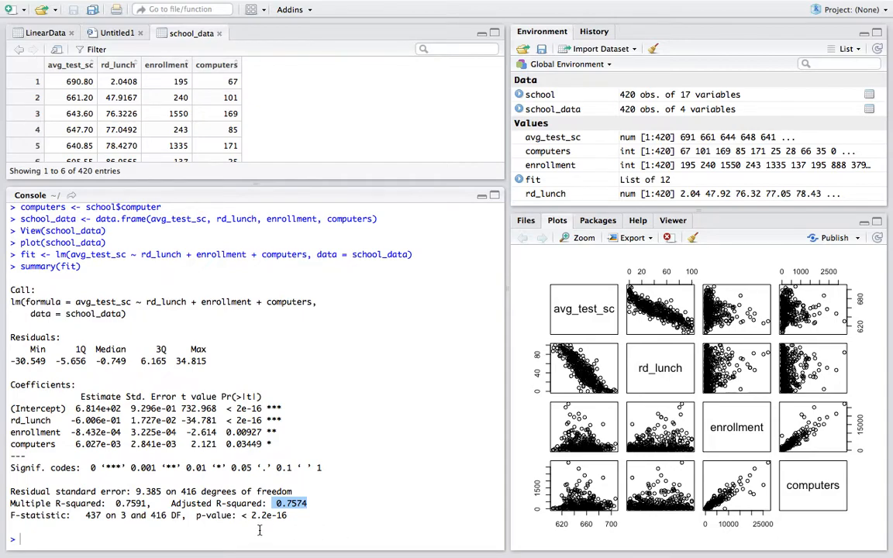
click(285, 538)
drag(287, 515, 236, 518)
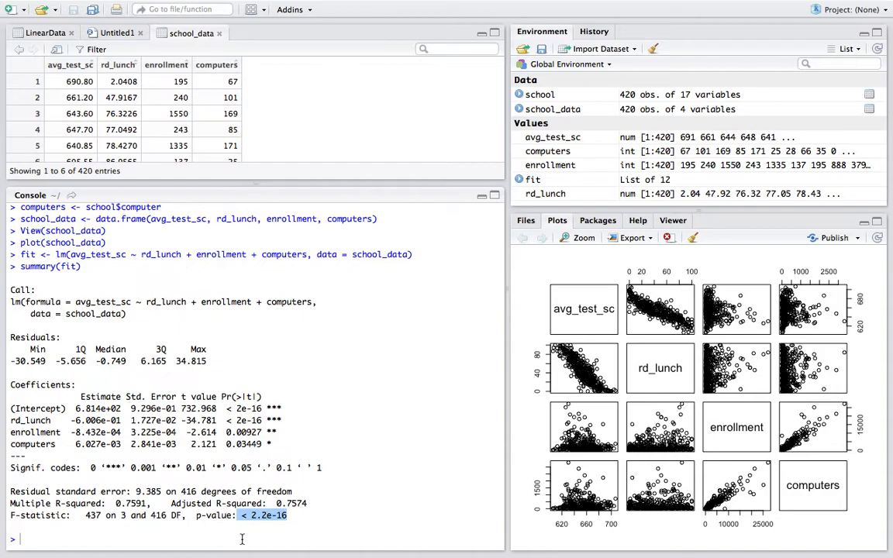
Load the MASS package
click(76, 542)
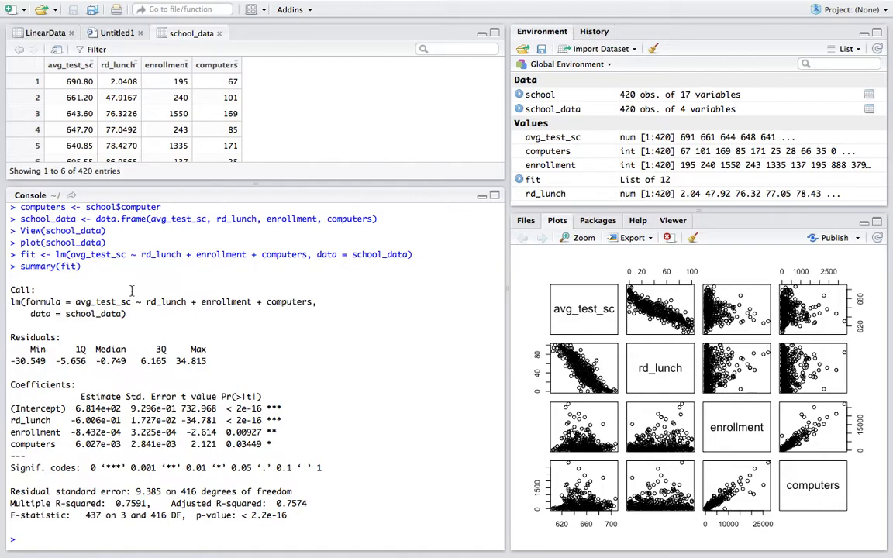
text(library()
key(BackSpace)
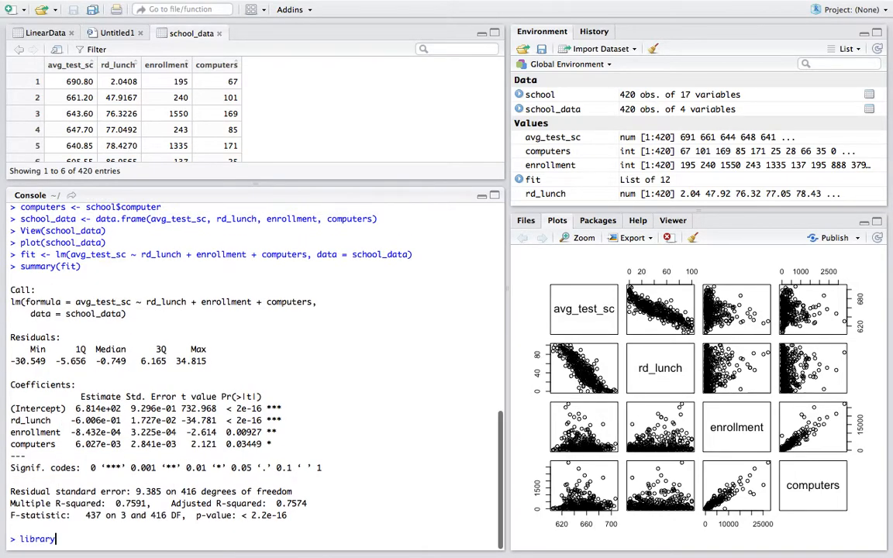
text((")
text(MASS)
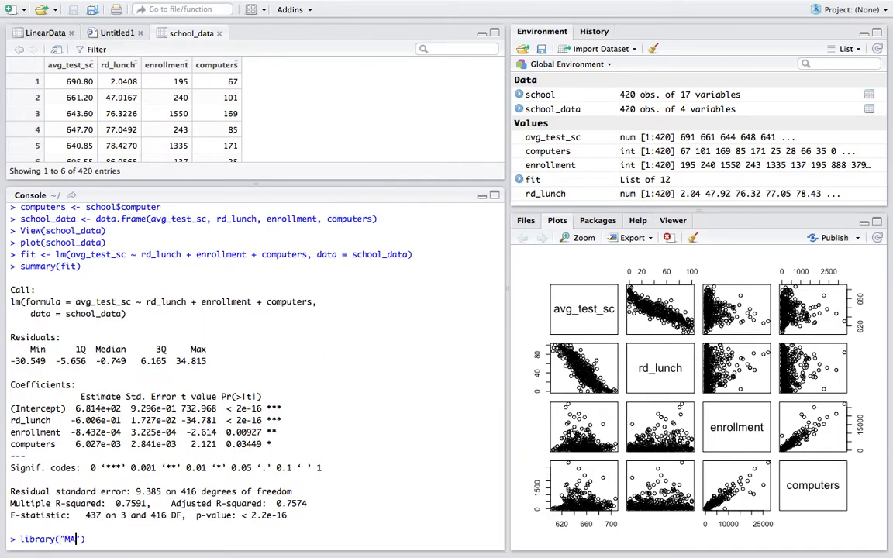
key(Return)
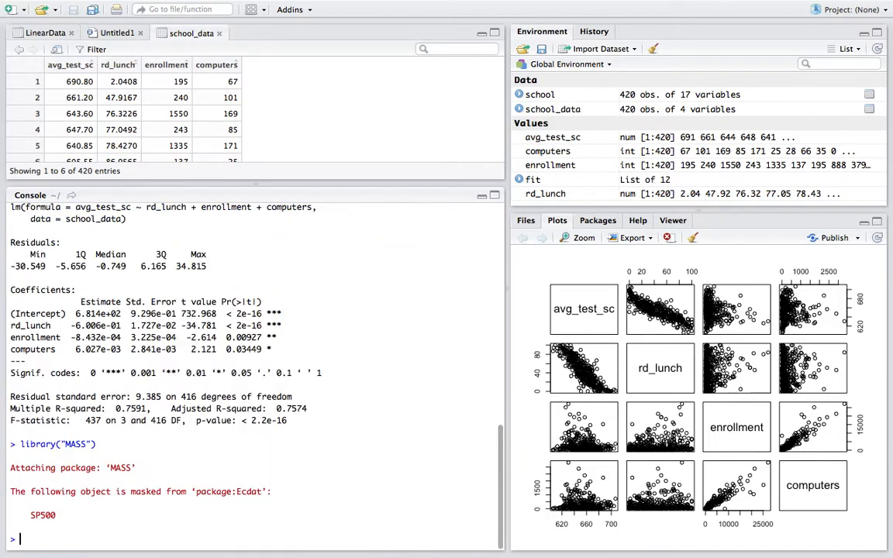
Run stepwise model selection on fit with stepAIC, direction "both", and store the result as fit.s
text(fit.)
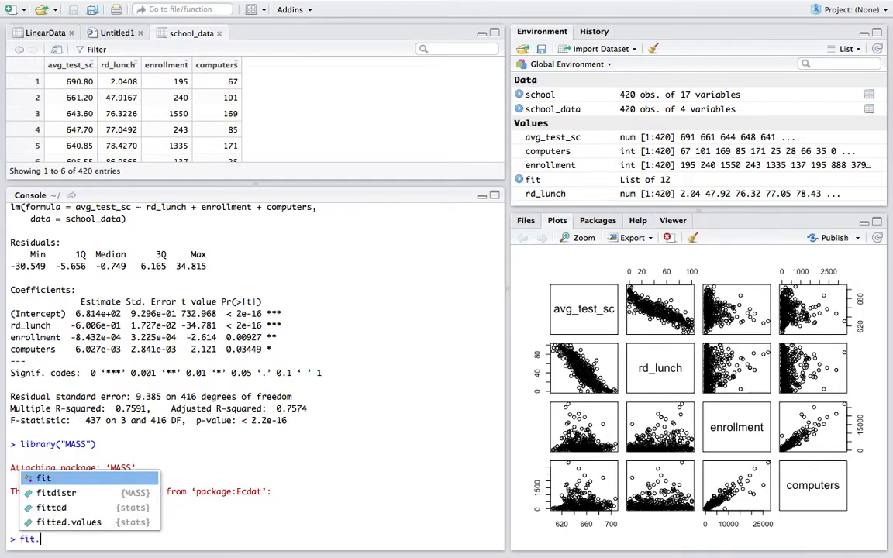
text(s <- )
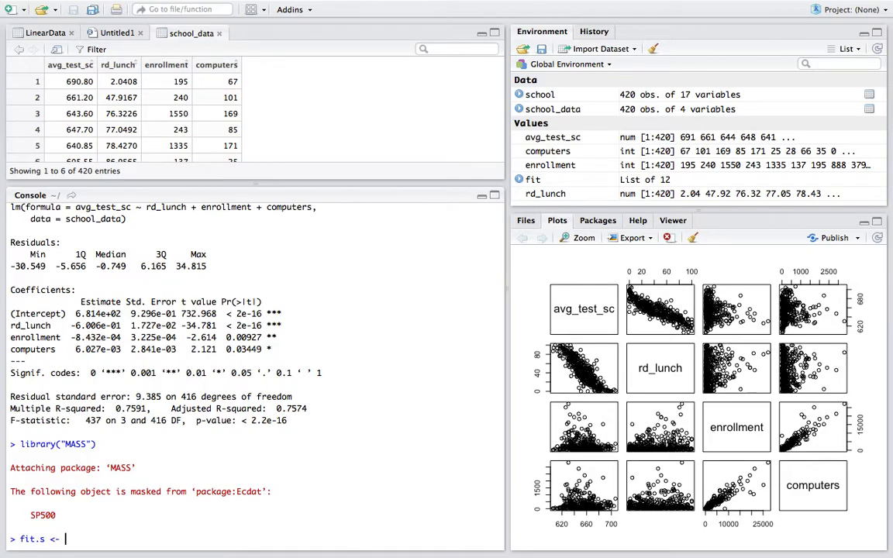
text(stepAI)
text(C()
text(fit)
text(, )
text(direction)
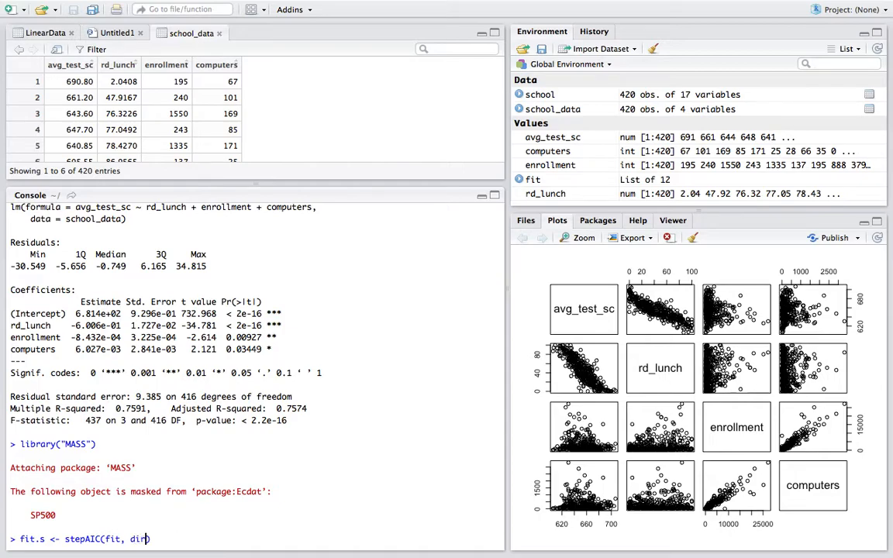
key(Tab)
text("both)
key(Right)
key(Right)
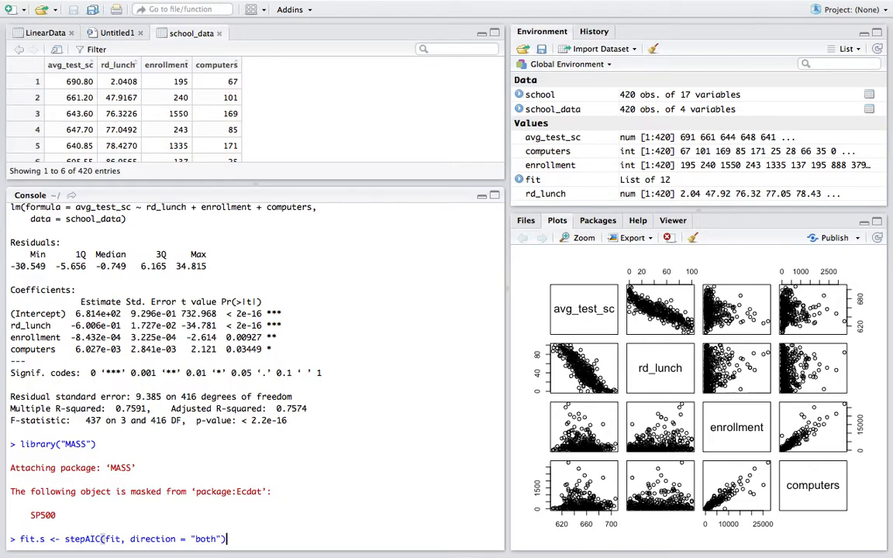
key(Return)
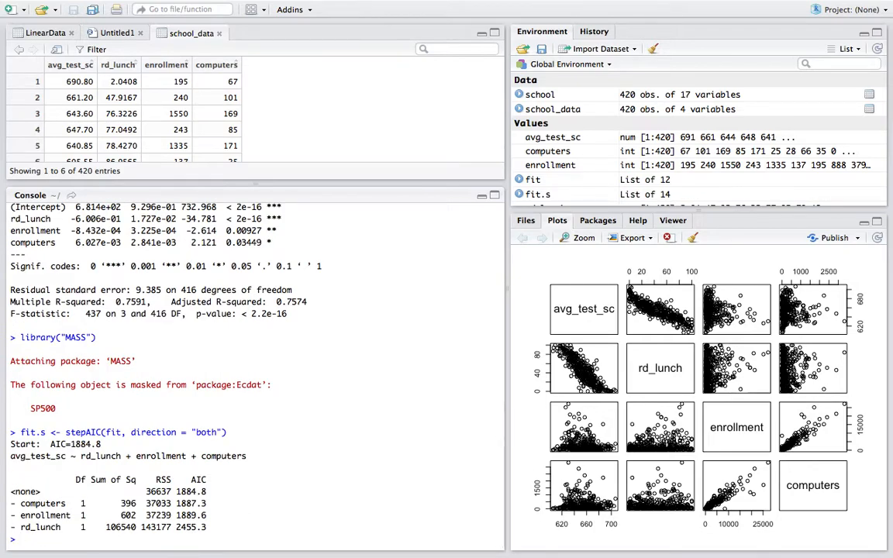
Print the summary of fit.s and examine the rows for the three predictors in its coefficient table
text(summary(fit.s))
key(Return)
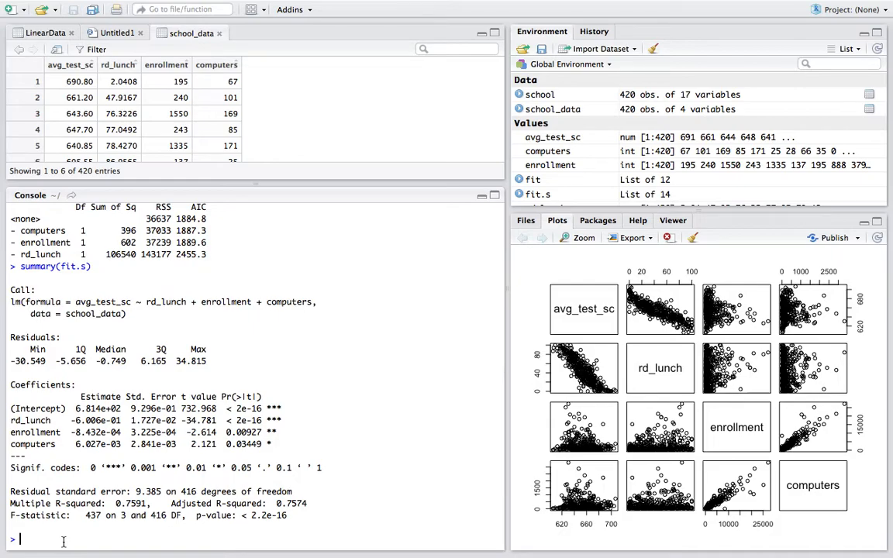
drag(10, 421, 281, 445)
Set the plotting layout to one row and two columns with par(mfrow = c(1,2))
click(100, 540)
text(par)
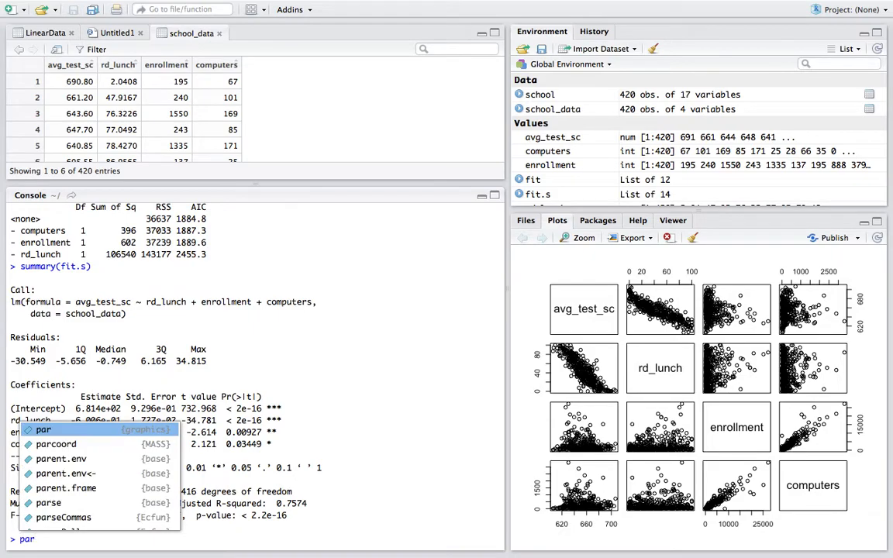
text(()
text(mfrow)
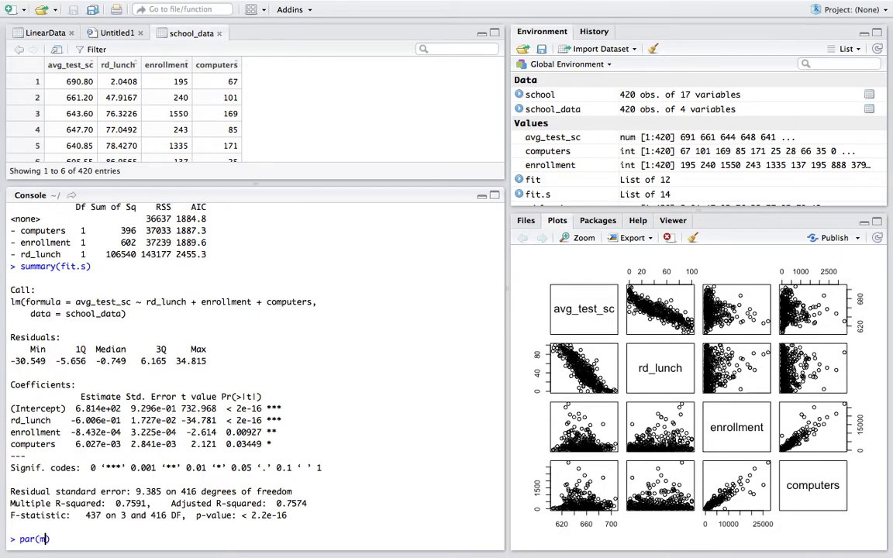
text( = c(1,2))
key(Return)
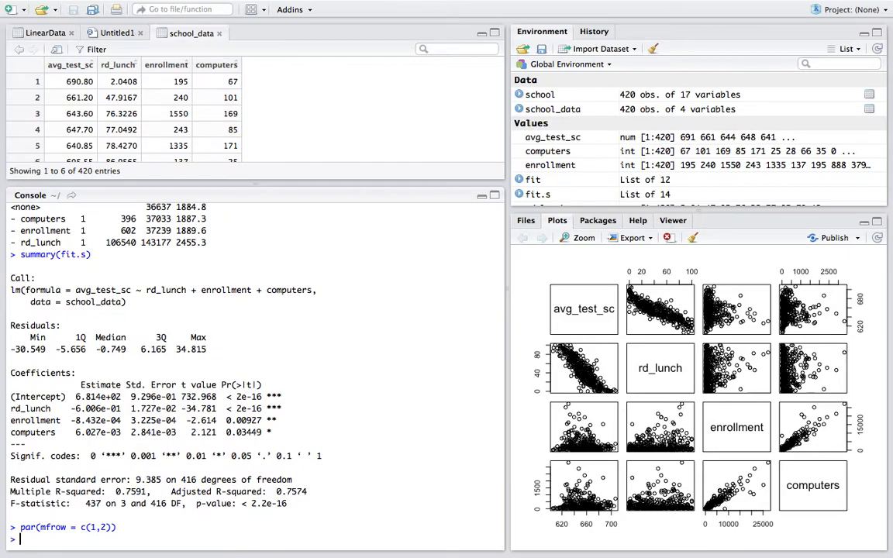
Draw a normal Q-Q plot of the residuals of fit.s and add its reference line with qqline
text(qqnorm(residuals(fit.s)))
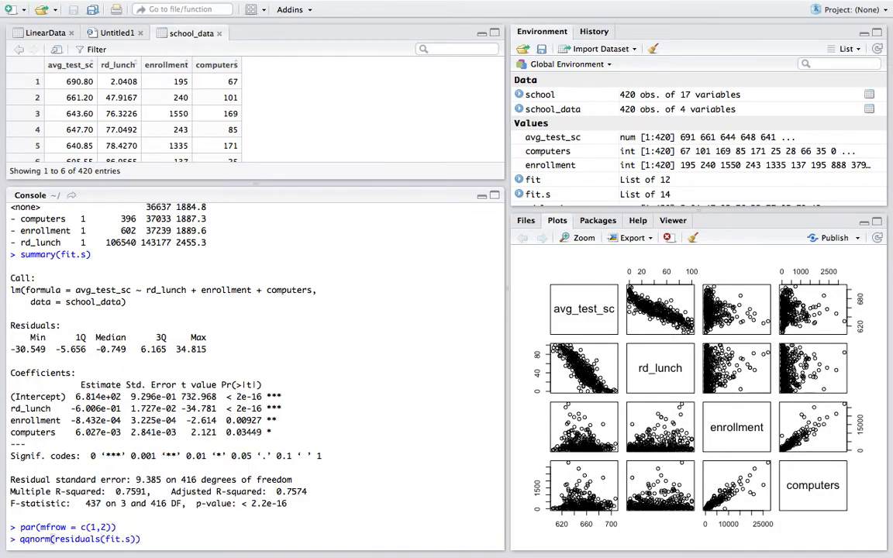
key(Return)
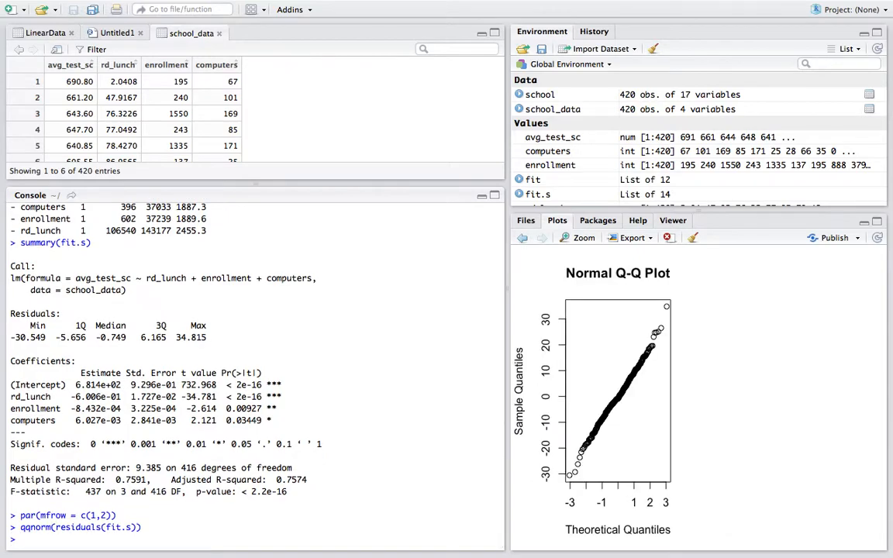
text(qqline)
text((residual)
text(s(fit.s)))
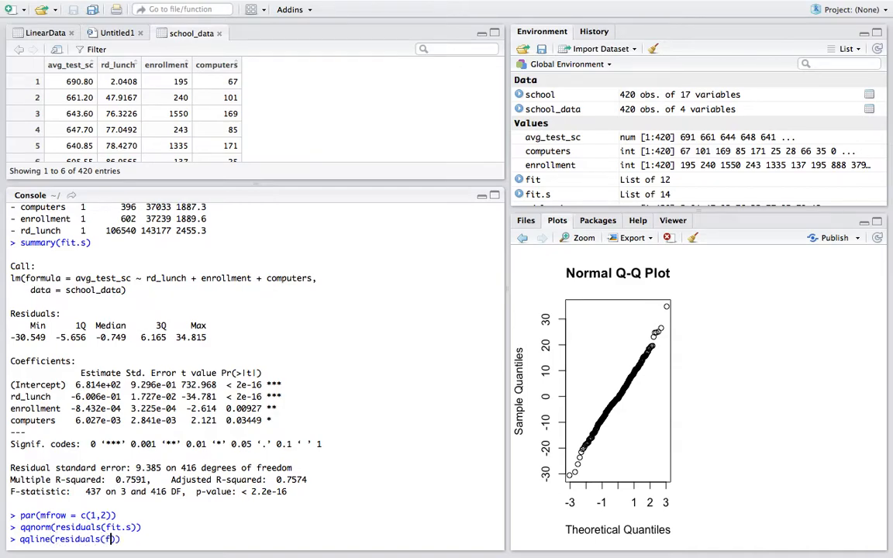
key(Return)
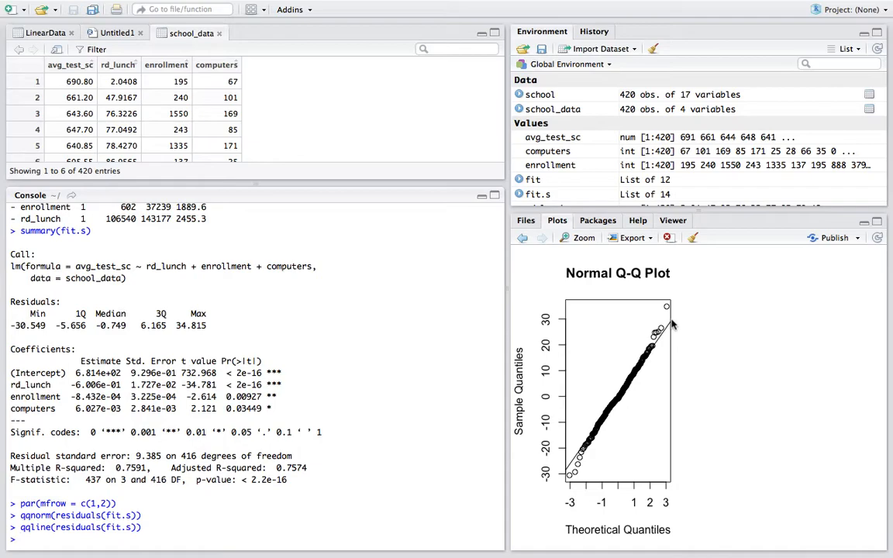
Plot the residuals of fit.s against its fitted values beside the Q-Q plot
text(plot(fitted)
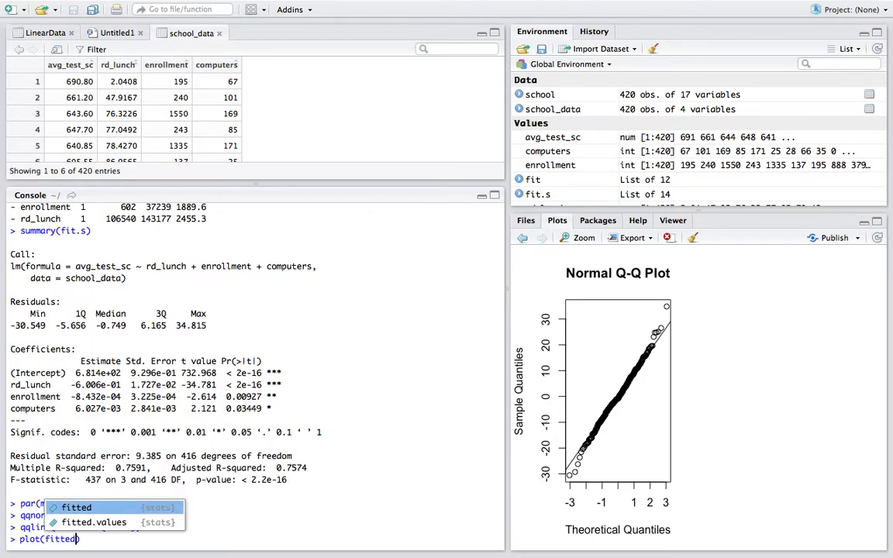
text(()
text(fit.s),)
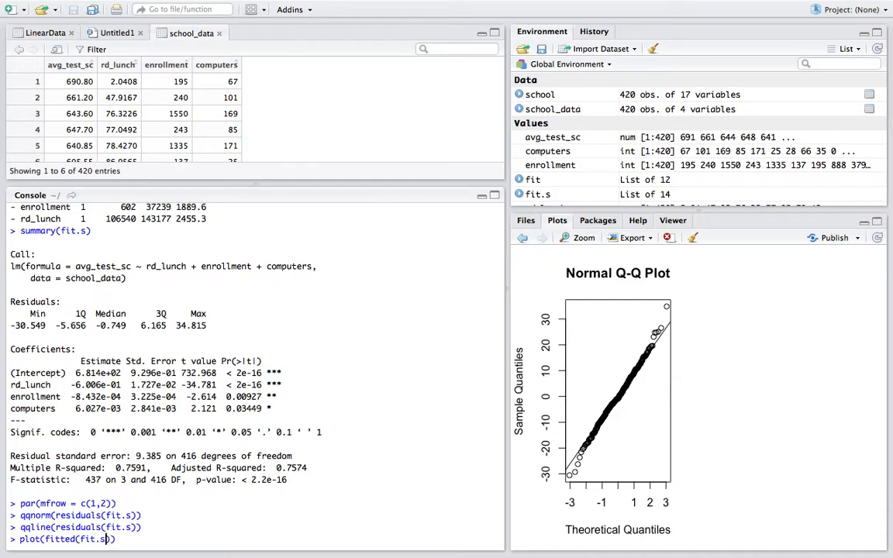
text( residuals()
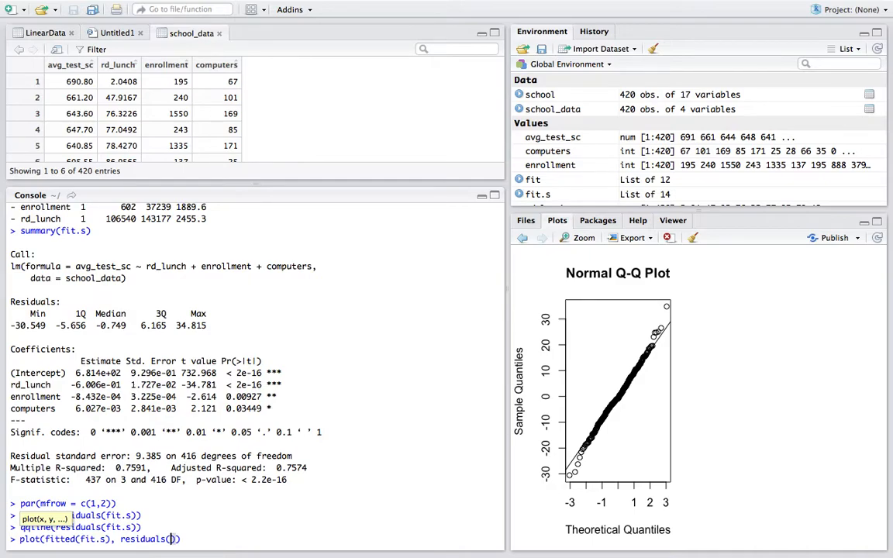
text(fit.s)
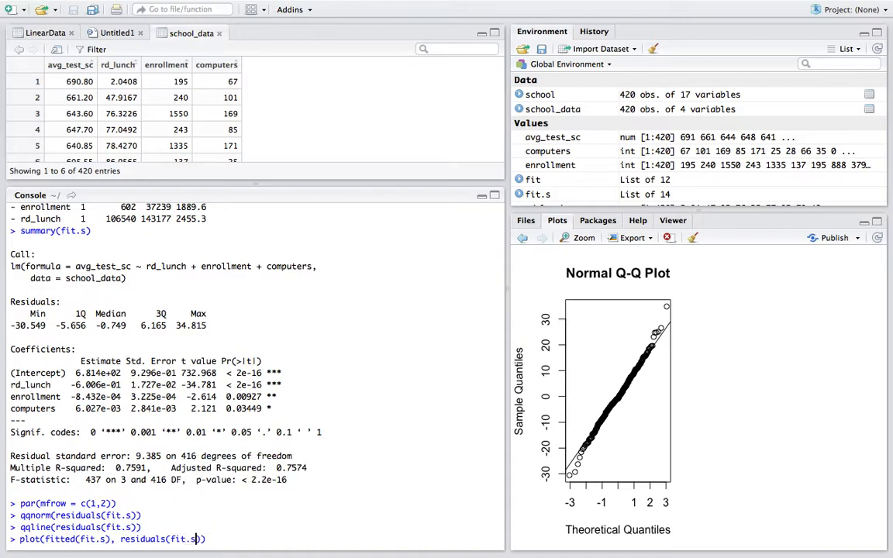
text())
key(Return)
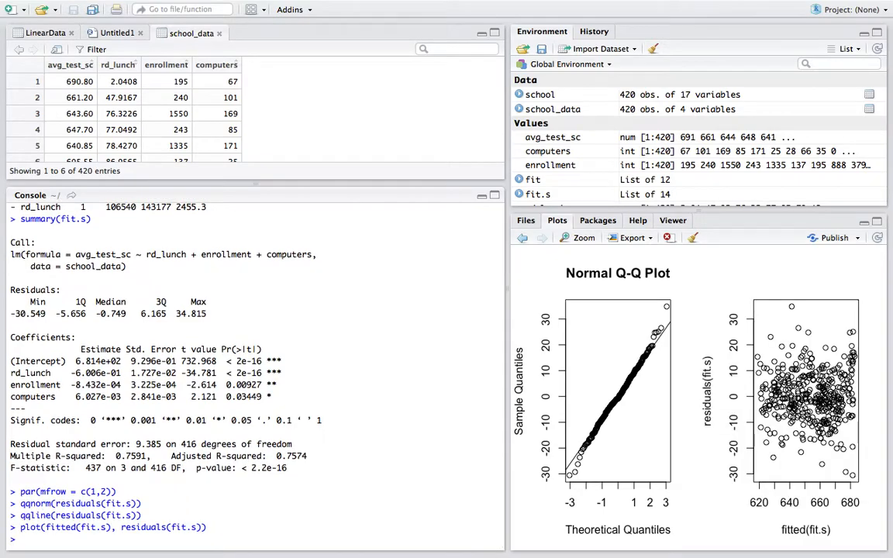
Examine the normal Q-Q plot and the residuals-versus-fitted plot in an enlarged window, and close it
click(583, 237)
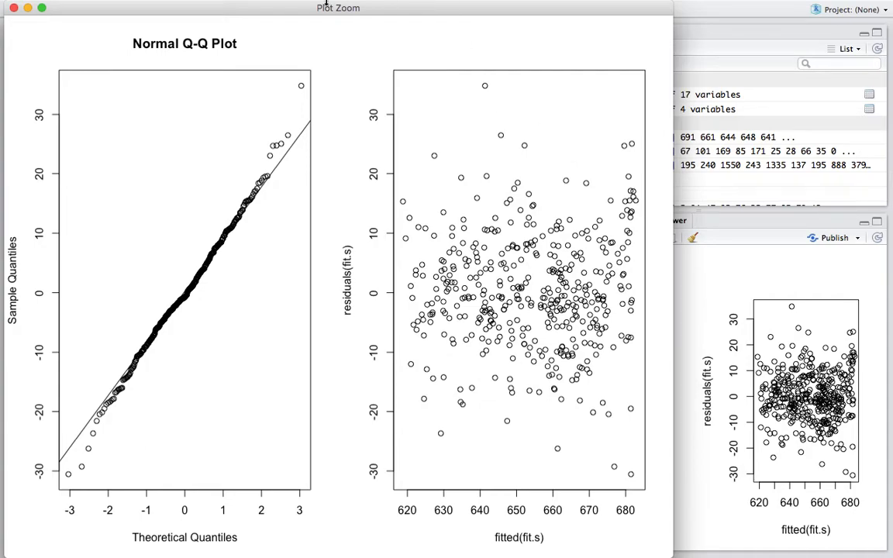
click(13, 8)
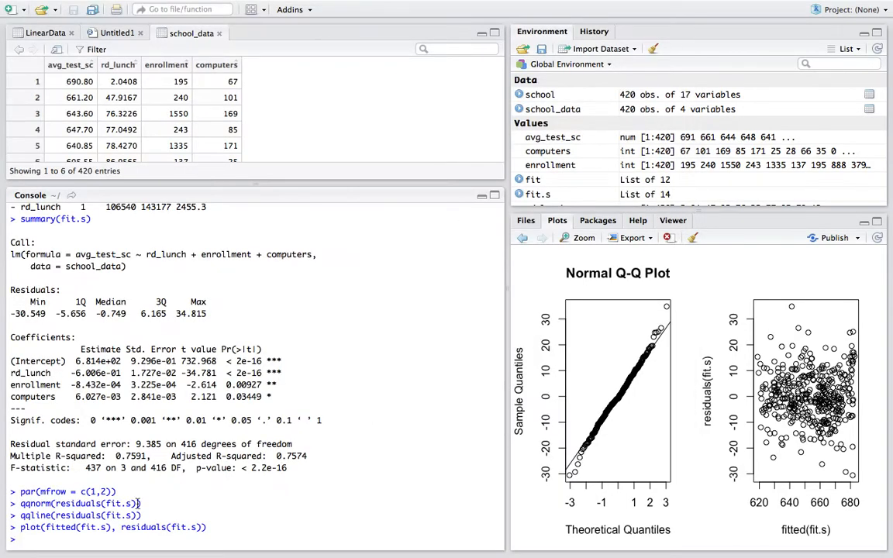
Print the analysis of variance table of the stepwise model with anova(fit.s)
text(anova(fit.z)
key(Return)
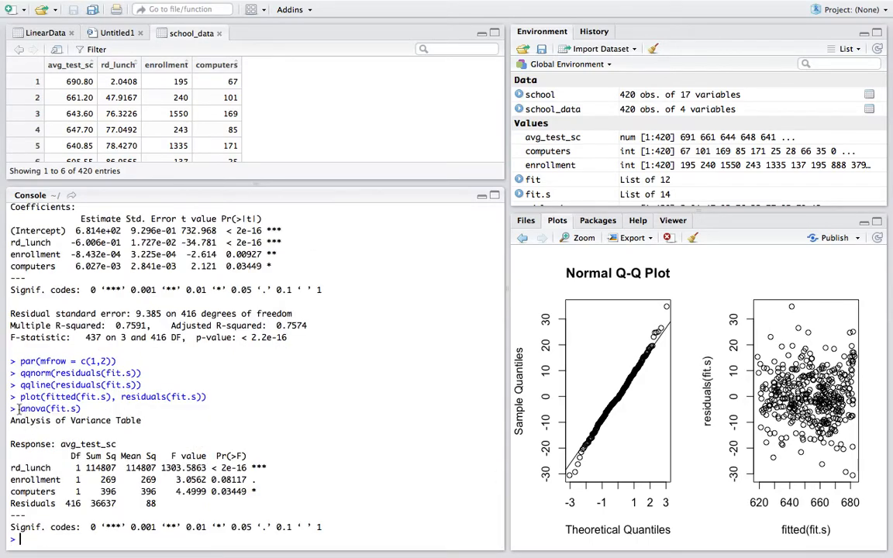
drag(81, 409, 50, 409)
click(110, 415)
scroll(115, 442, up, 1)
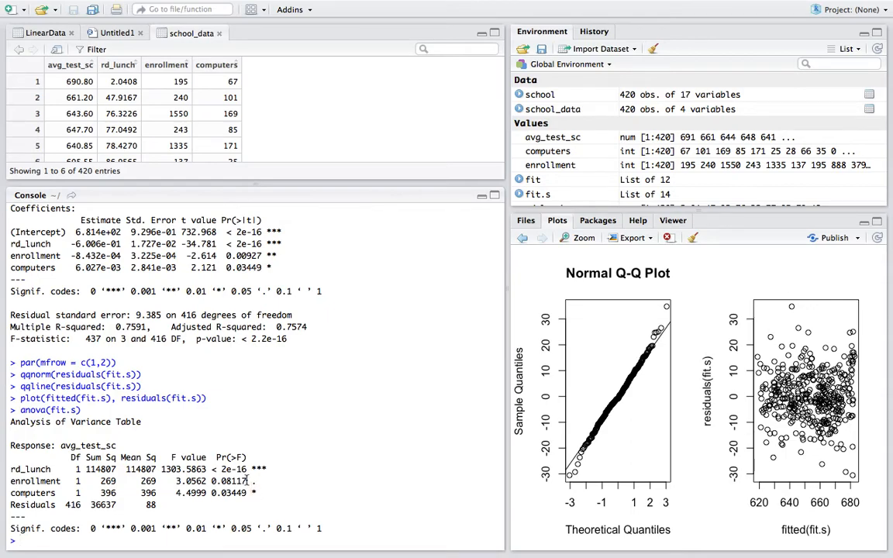
Examine the Pr(>F) values and significance codes for rd_lunch, enrollment and computers in the analysis of variance table
drag(211, 469, 270, 469)
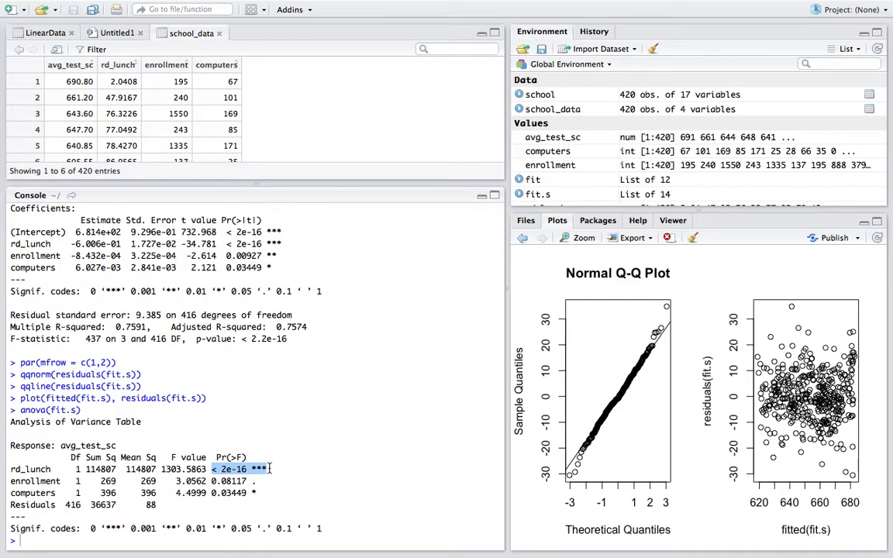
click(262, 476)
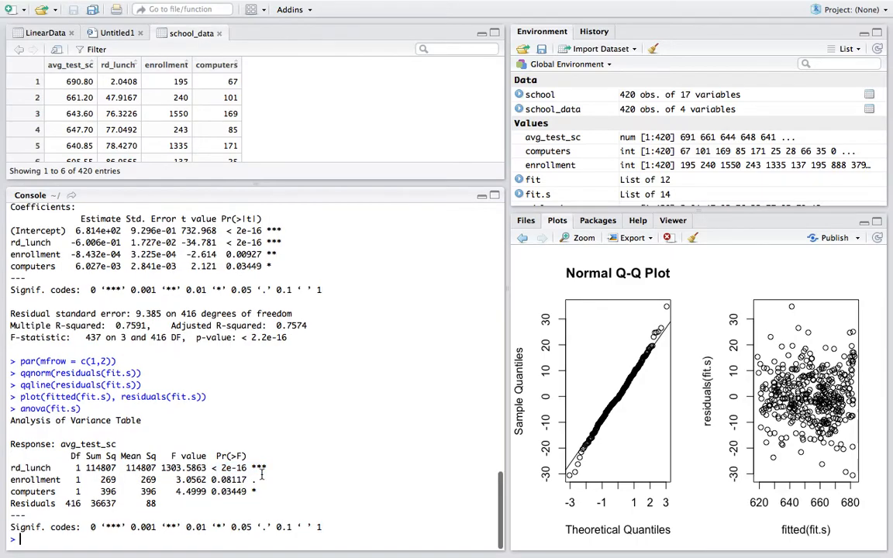
double_click(260, 468)
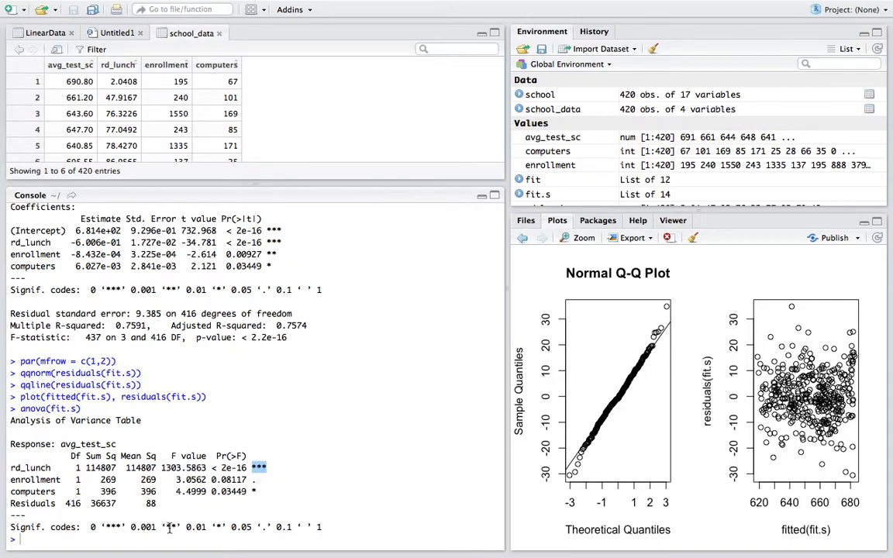
click(246, 491)
drag(249, 491, 257, 492)
drag(250, 480, 254, 481)
click(259, 477)
drag(268, 468, 10, 468)
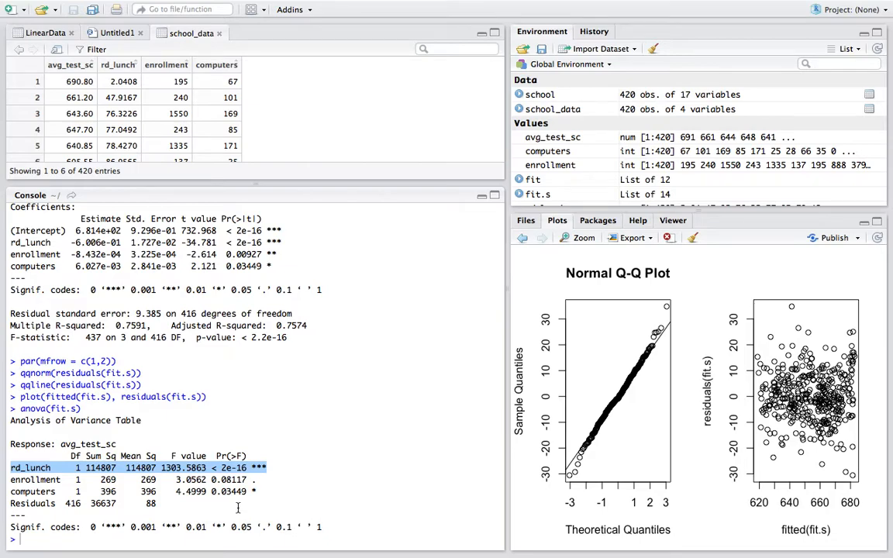
drag(267, 493, 10, 493)
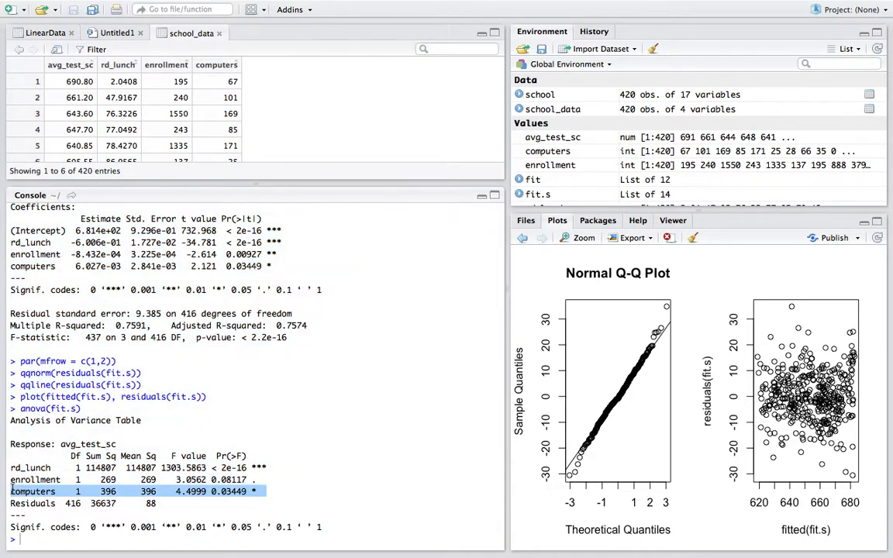
click(59, 517)
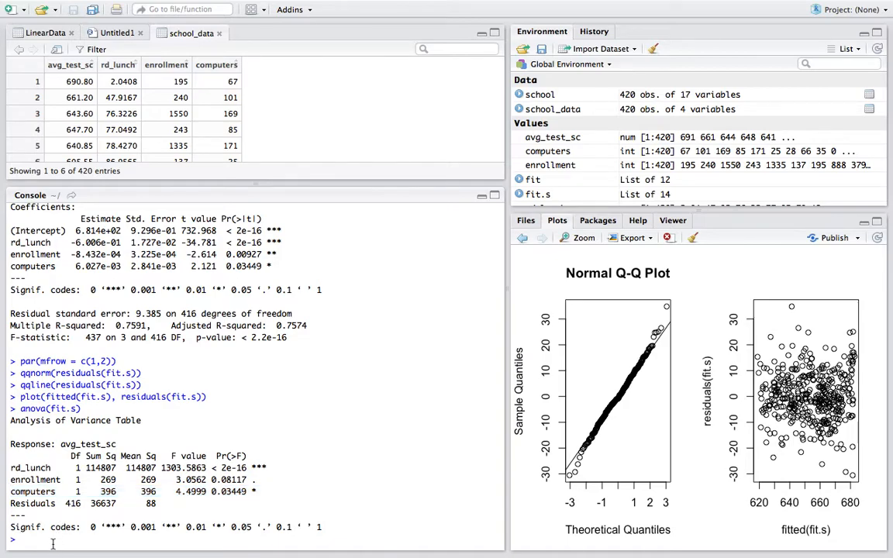